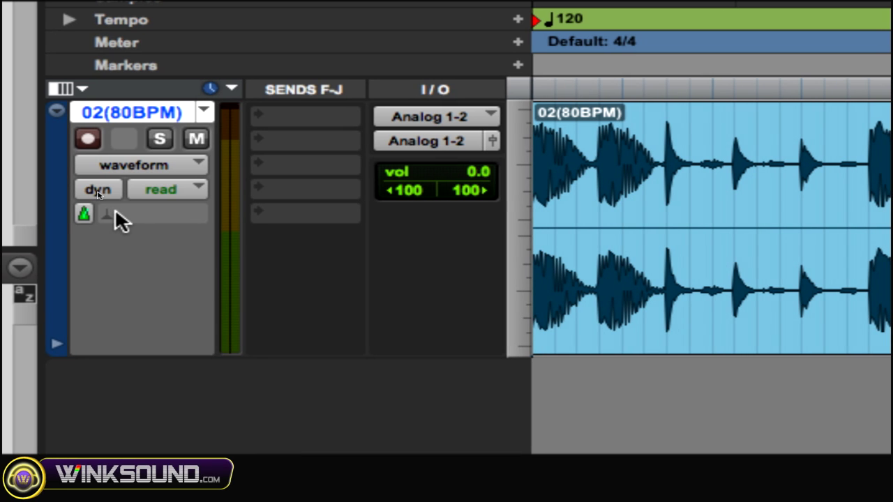
Set the 02(80BPM) track's Elastic Audio plug-in to Polyphonic mode
{"action": "left_click", "coordinate": [114, 210]}
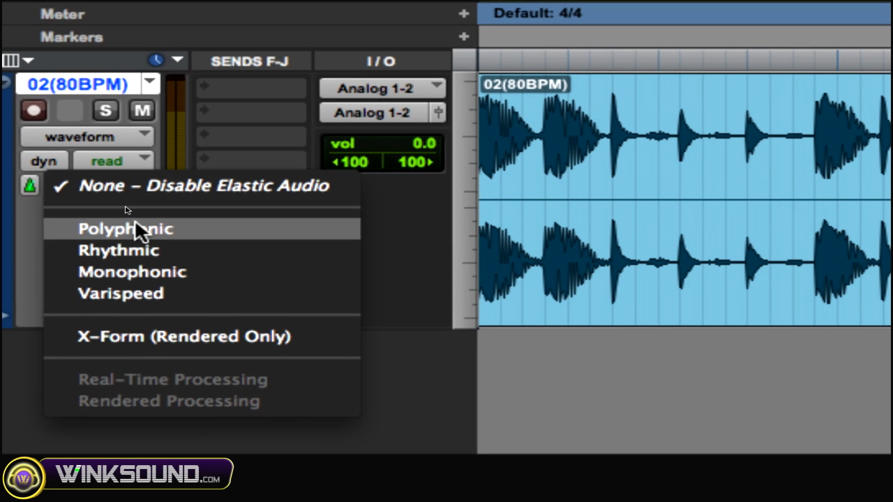
{"action": "left_click", "coordinate": [135, 223]}
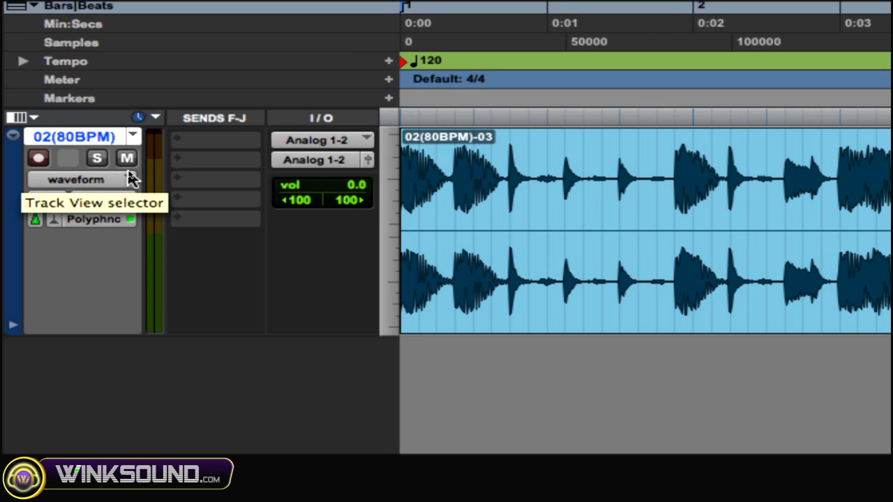
Switch the drum track to Analysis view and place the cursor at bar 2
{"action": "left_click", "coordinate": [130, 179]}
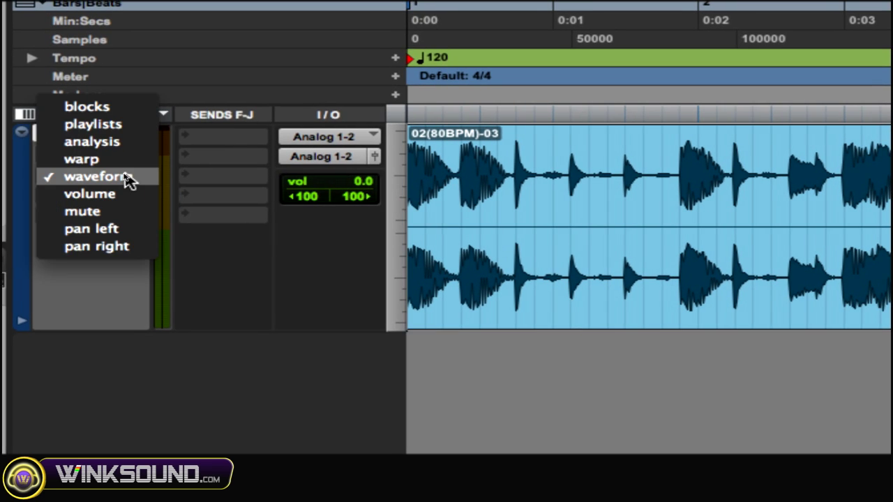
{"action": "left_click", "coordinate": [122, 153]}
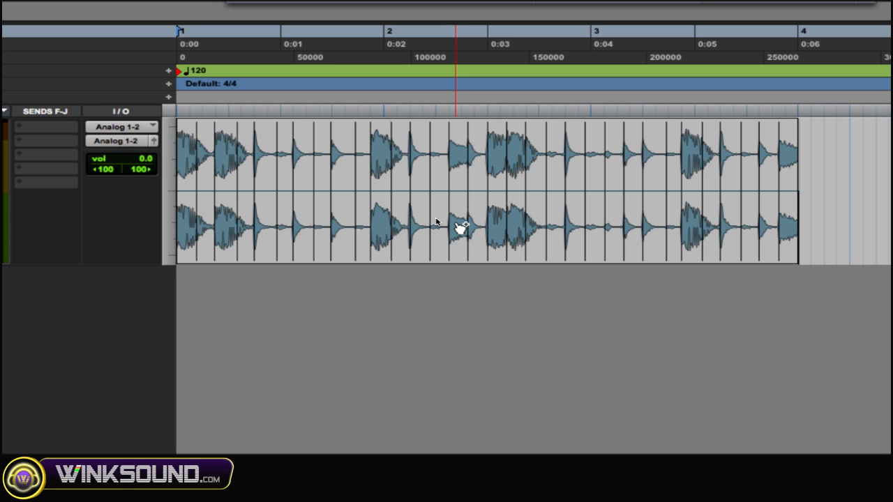
{"action": "left_click", "coordinate": [389, 222]}
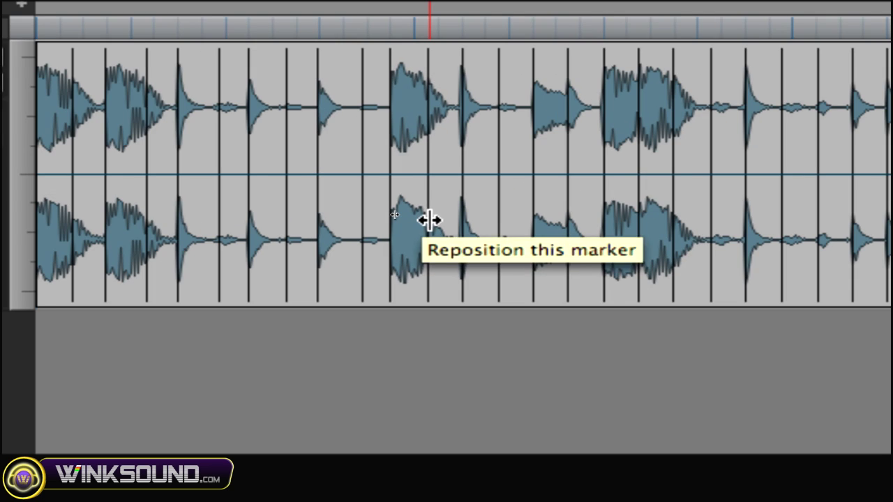
Nudge one event marker right, remove another, then select the loop from bar 1 to bar 4
{"action": "left_click_drag", "start_coordinate": [429, 221], "coordinate": [432, 221]}
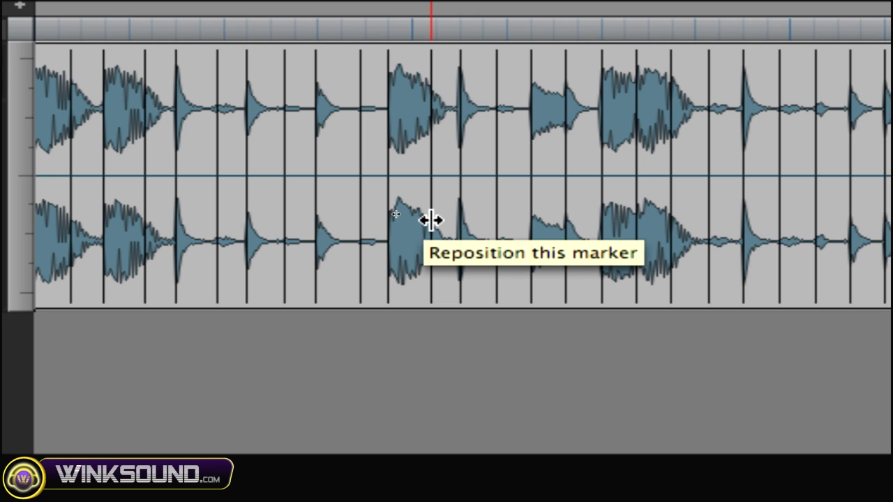
{"action": "right_click", "coordinate": [431, 220]}
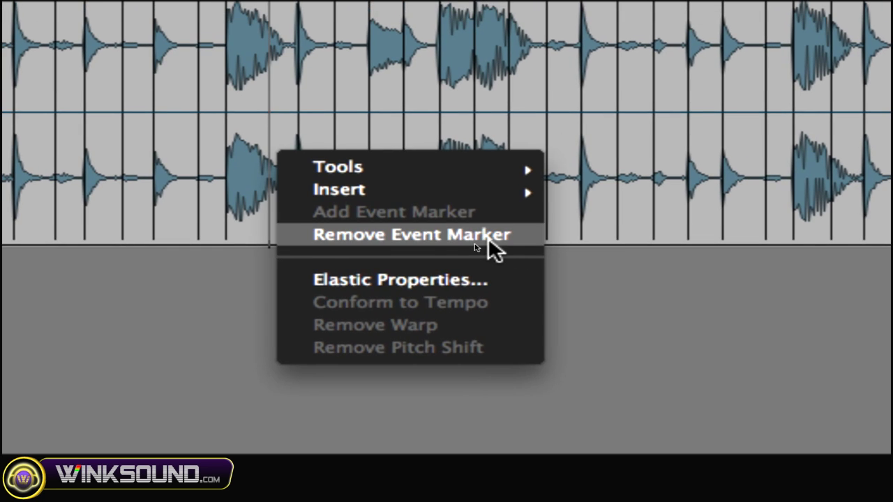
{"action": "left_click", "coordinate": [488, 235]}
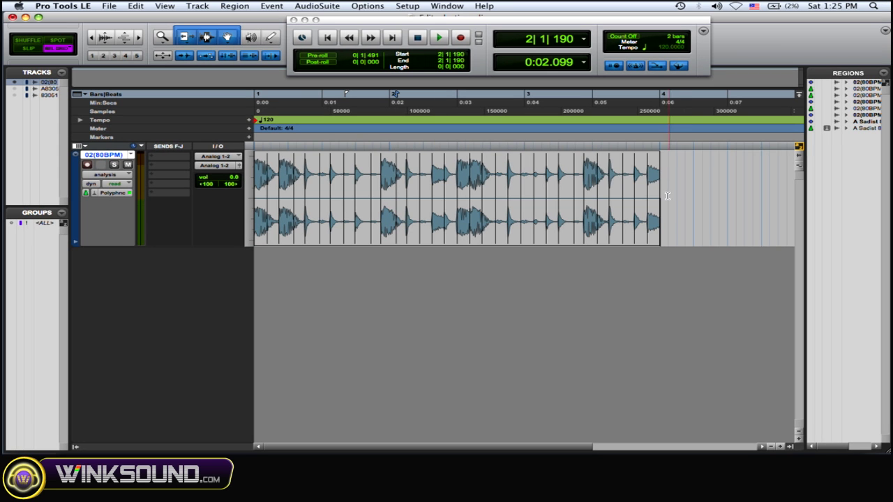
{"action": "left_click_drag", "start_coordinate": [666, 196], "coordinate": [296, 234]}
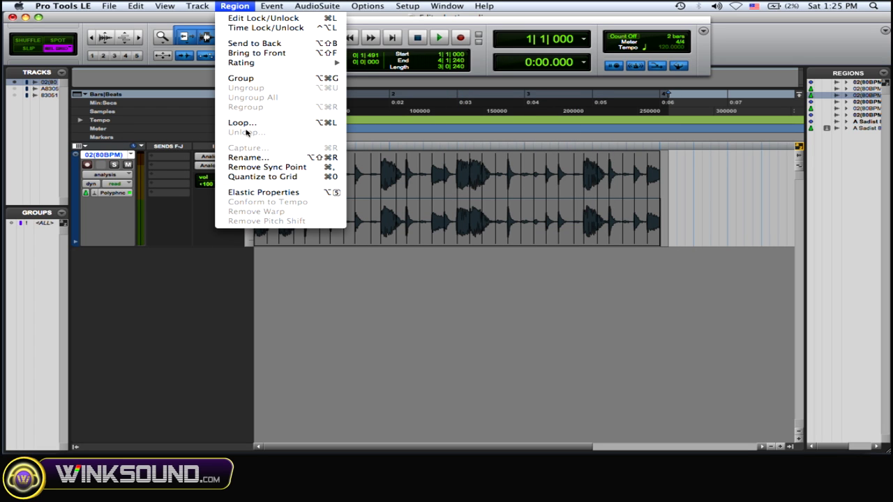
In the region's Elastic Properties, try source tempos of 118 and 120 bpm
{"action": "left_click", "coordinate": [314, 198]}
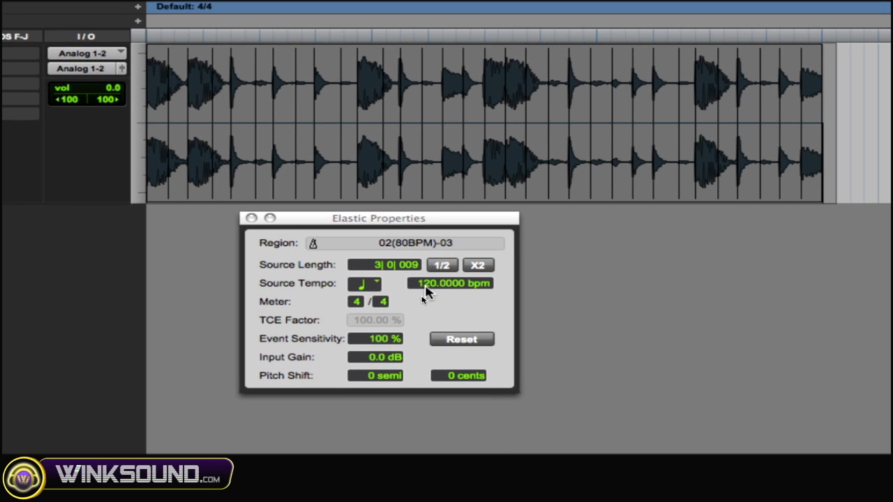
{"action": "mouse_move", "coordinate": [425, 292]}
{"action": "left_mouse_down"}
{"action": "mouse_move", "coordinate": [424, 301]}
{"action": "mouse_move", "coordinate": [415, 286]}
{"action": "mouse_move", "coordinate": [422, 293]}
{"action": "left_mouse_up"}
{"action": "type", "text": "118"}
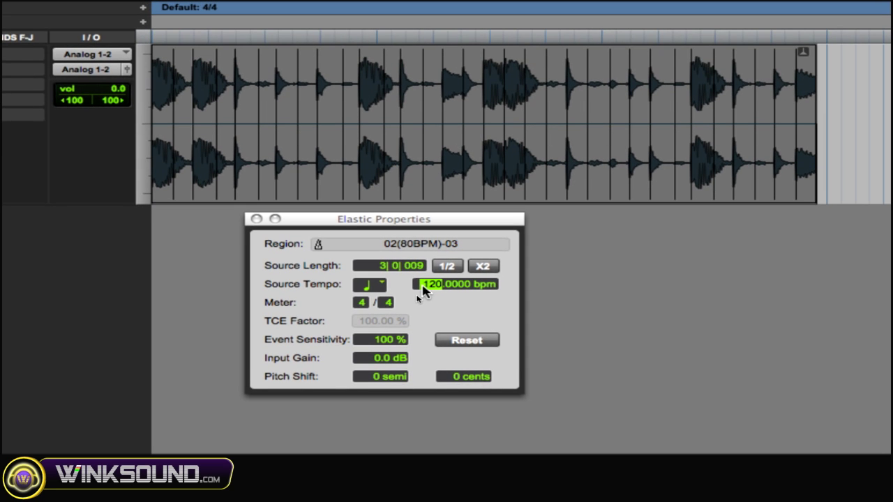
{"action": "key", "text": "Return"}
{"action": "left_click", "coordinate": [422, 286]}
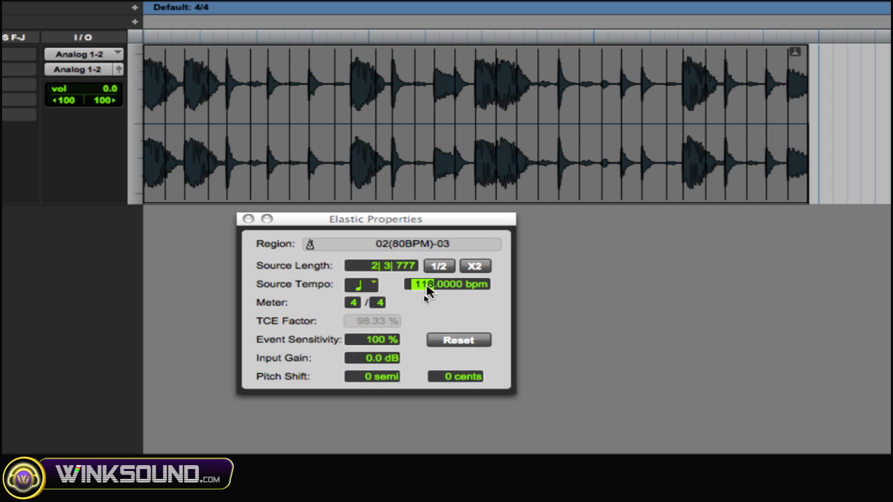
{"action": "type", "text": "120"}
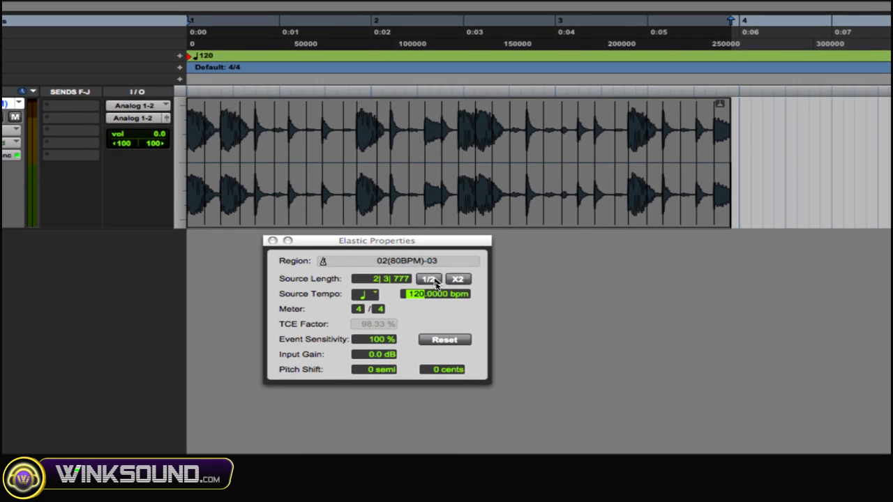
Try the 1/2 and X2 tempo buttons, ending at 118 bpm with a quarter-note value
{"action": "left_click", "coordinate": [430, 278]}
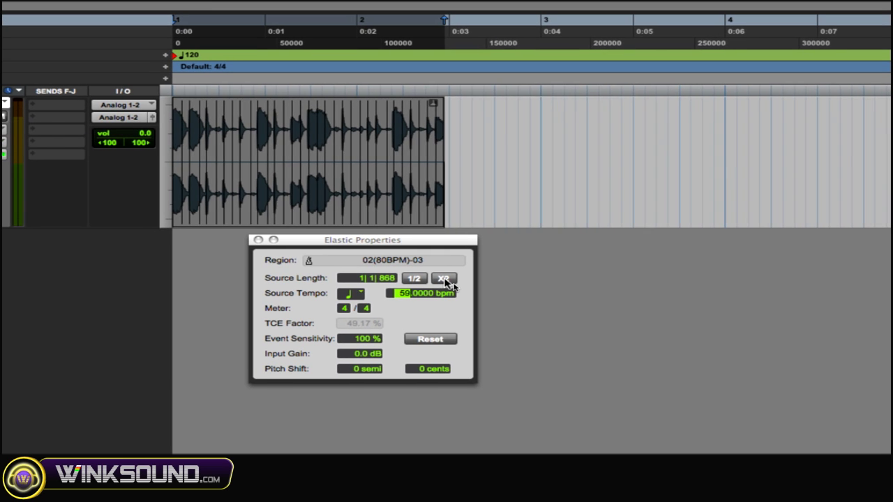
{"action": "left_click", "coordinate": [458, 280]}
{"action": "left_click", "coordinate": [458, 280]}
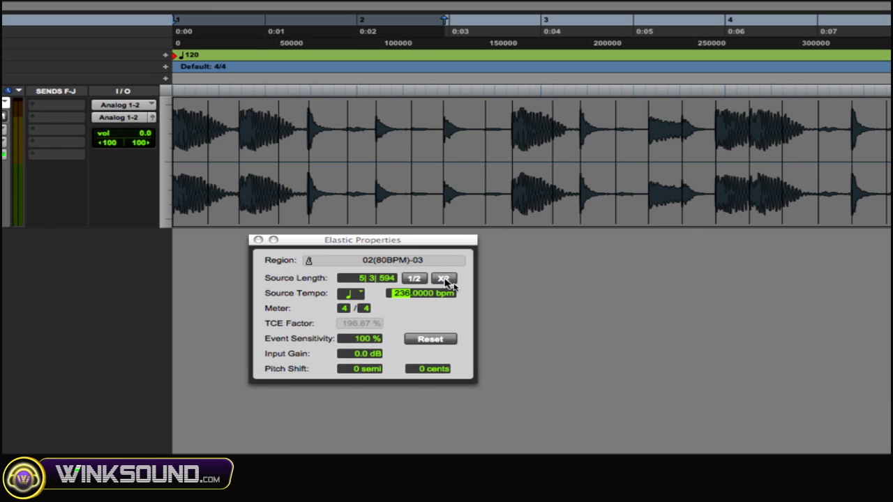
{"action": "left_click", "coordinate": [413, 278]}
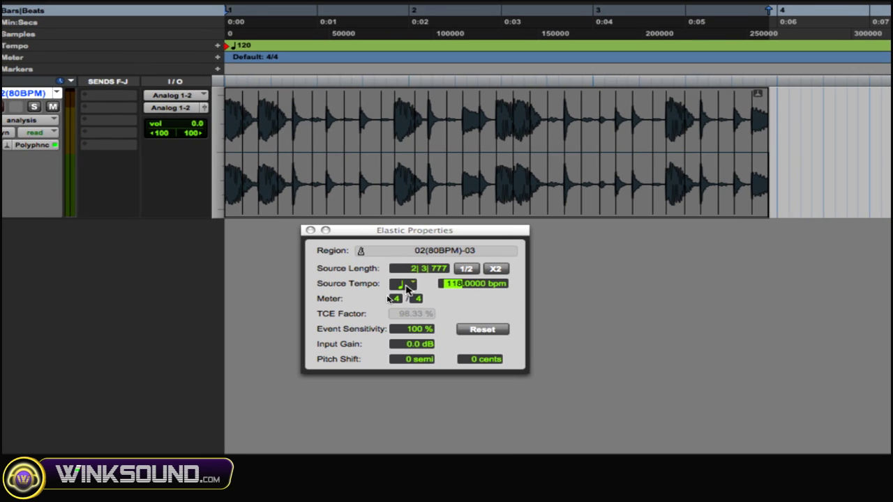
{"action": "left_click", "coordinate": [381, 288]}
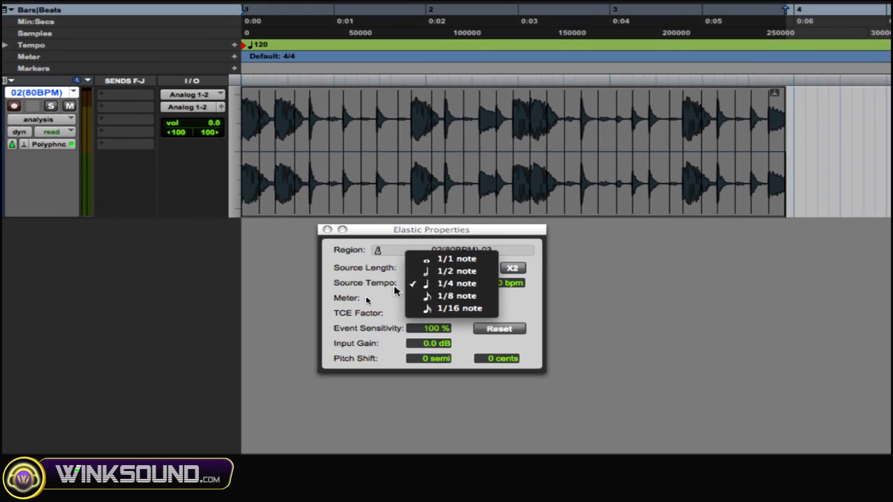
{"action": "left_click", "coordinate": [395, 291]}
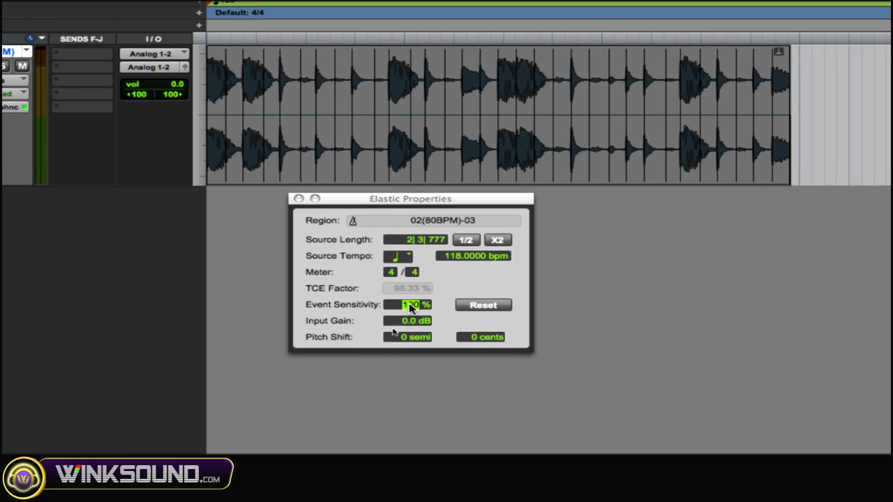
Return Event Sensitivity to 100% and set the region's Input Gain to -1.8 dB
{"action": "left_click_drag", "start_coordinate": [411, 307], "coordinate": [408, 324]}
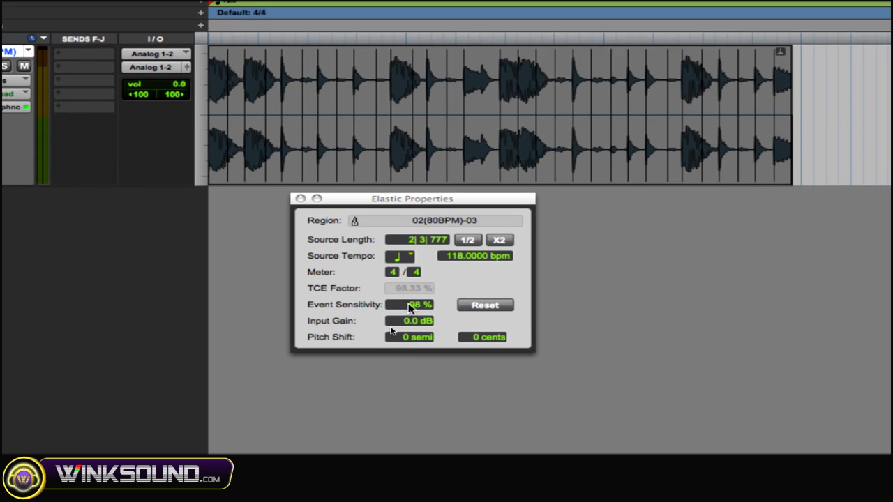
{"action": "left_click_drag", "start_coordinate": [410, 309], "coordinate": [413, 280]}
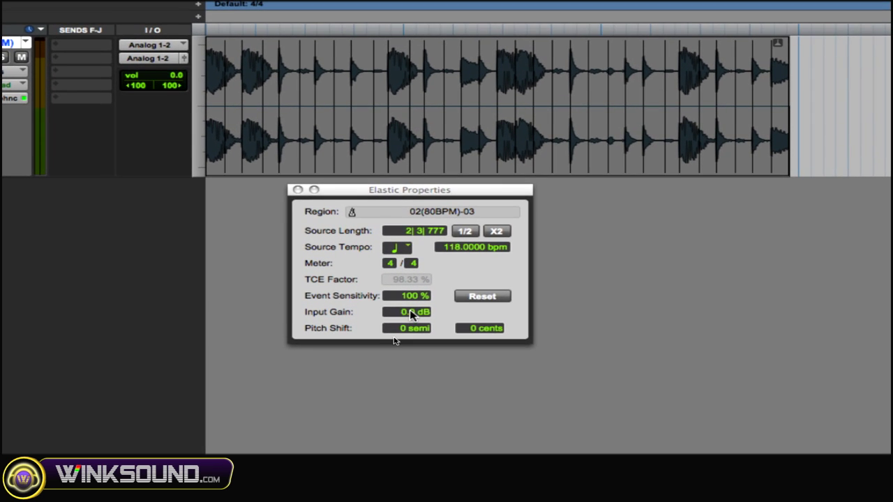
{"action": "type", "text": "0"}
{"action": "key", "text": "Return"}
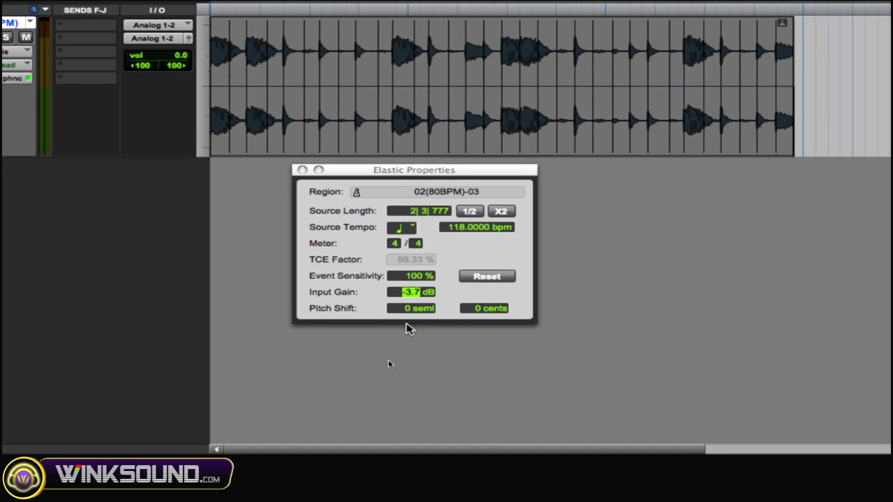
{"action": "type", "text": "-1.8"}
{"action": "key", "text": "Return"}
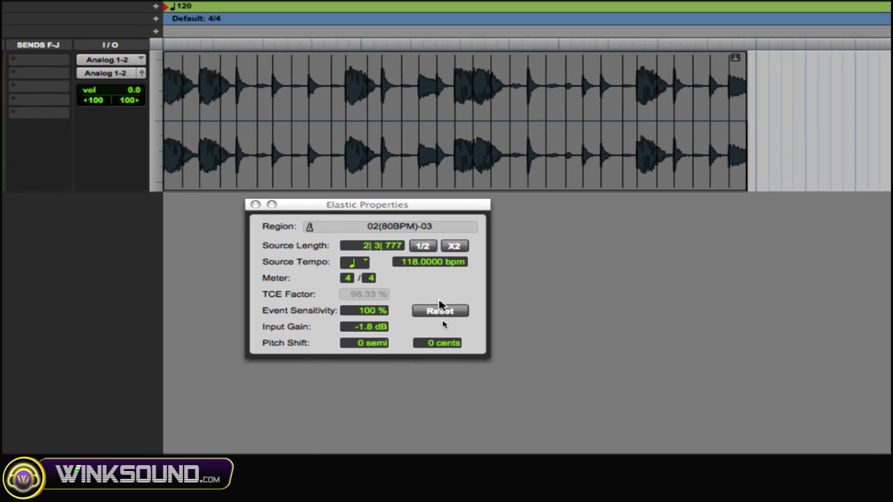
Reset the event analysis to the original file and close Elastic Properties
{"action": "left_click", "coordinate": [439, 310]}
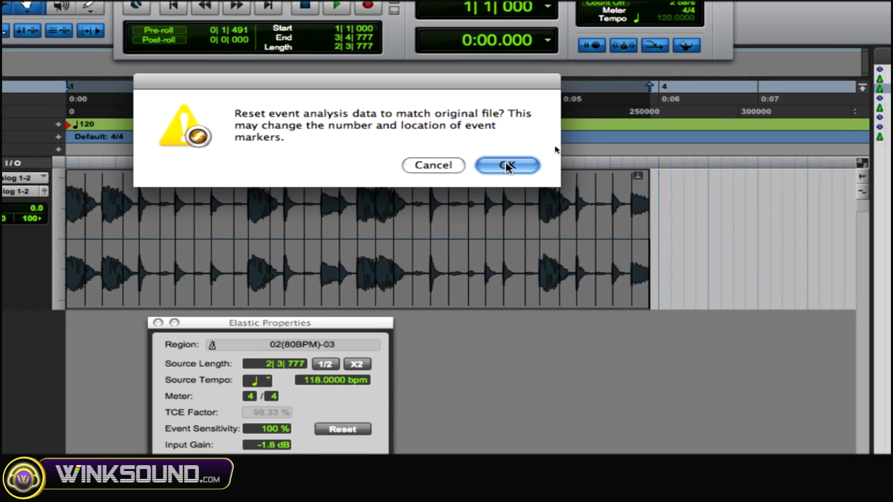
{"action": "left_click", "coordinate": [507, 166]}
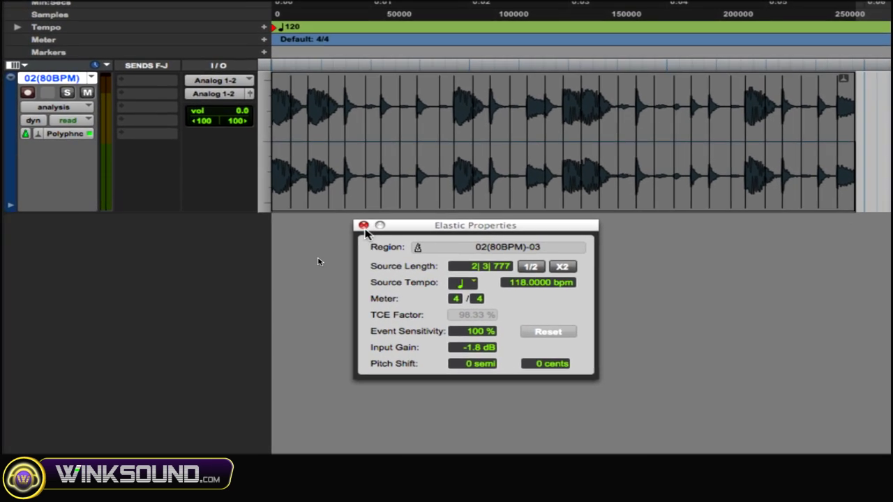
{"action": "left_click", "coordinate": [364, 226]}
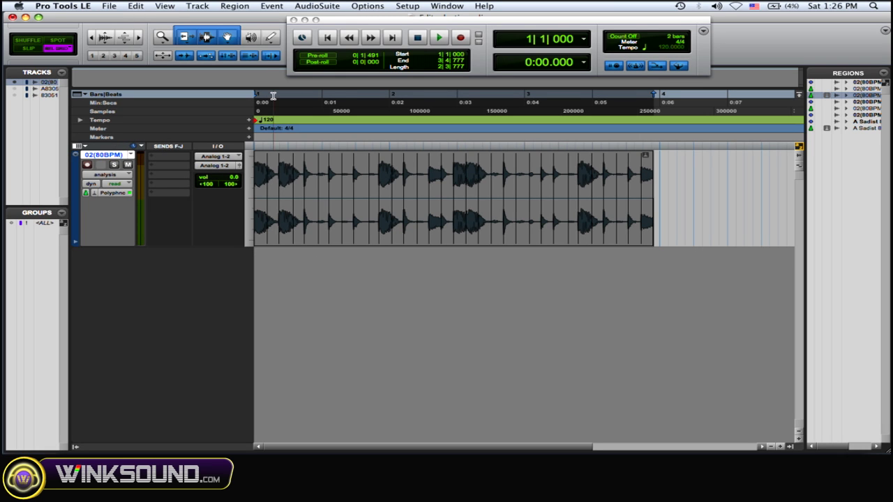
Quantize the loop's Elastic Audio events to a 1/16-note grid via Event Operations (Alt+0)
{"action": "key", "text": "alt+0"}
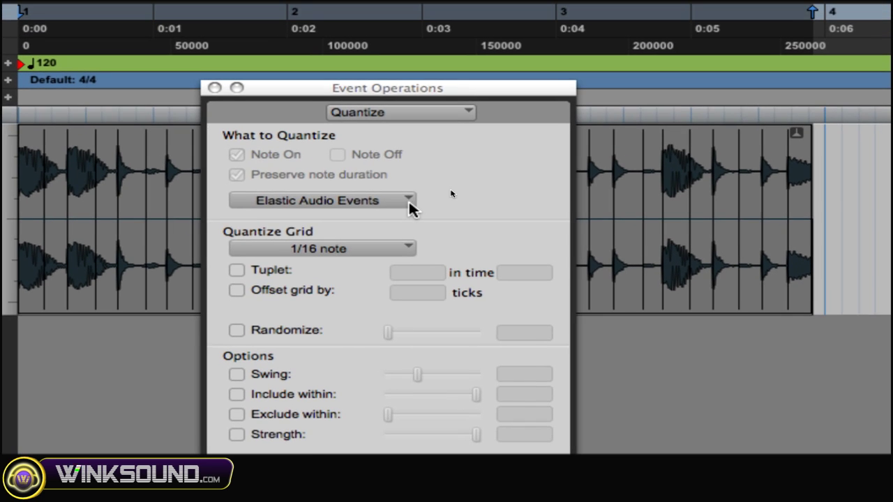
{"action": "left_click", "coordinate": [421, 156]}
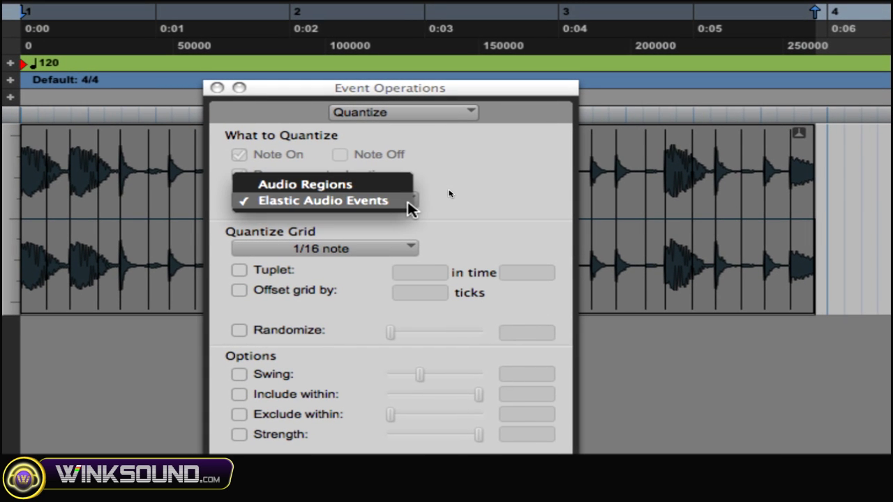
{"action": "left_click", "coordinate": [408, 201]}
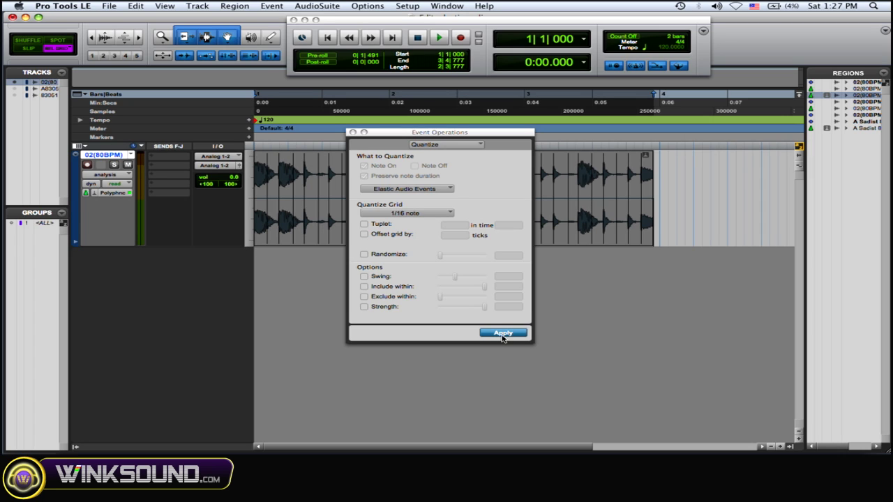
{"action": "left_click", "coordinate": [503, 334]}
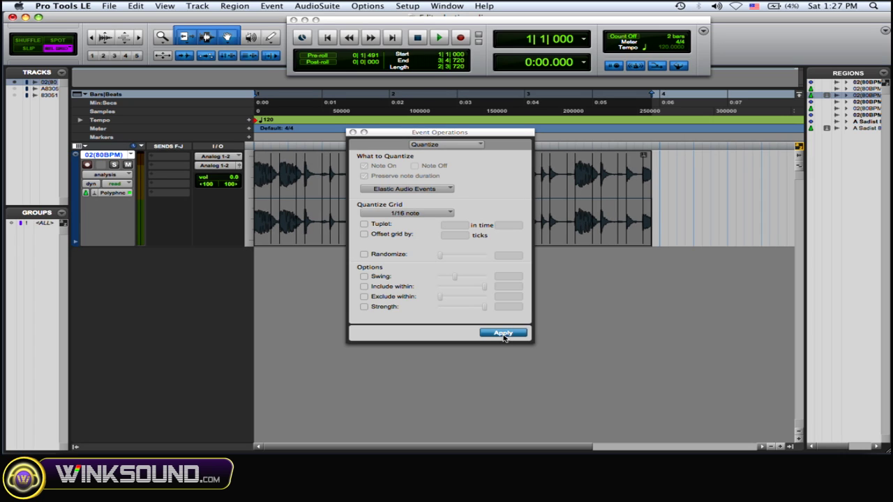
{"action": "left_click", "coordinate": [352, 132]}
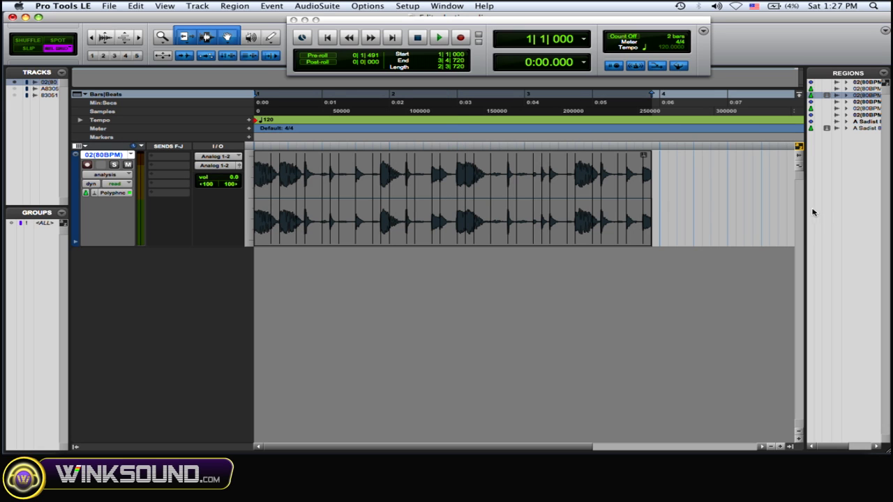
{"action": "left_click_drag", "start_coordinate": [807, 212], "coordinate": [779, 212]}
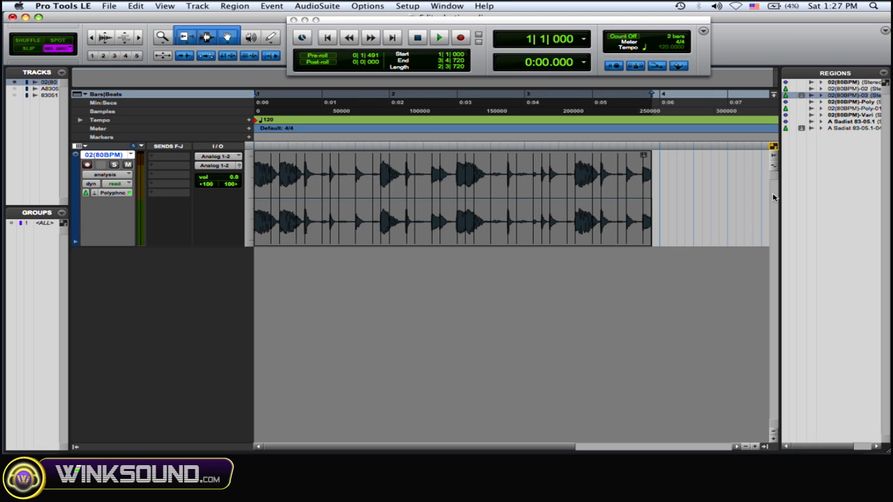
{"action": "left_click_drag", "start_coordinate": [779, 201], "coordinate": [807, 198]}
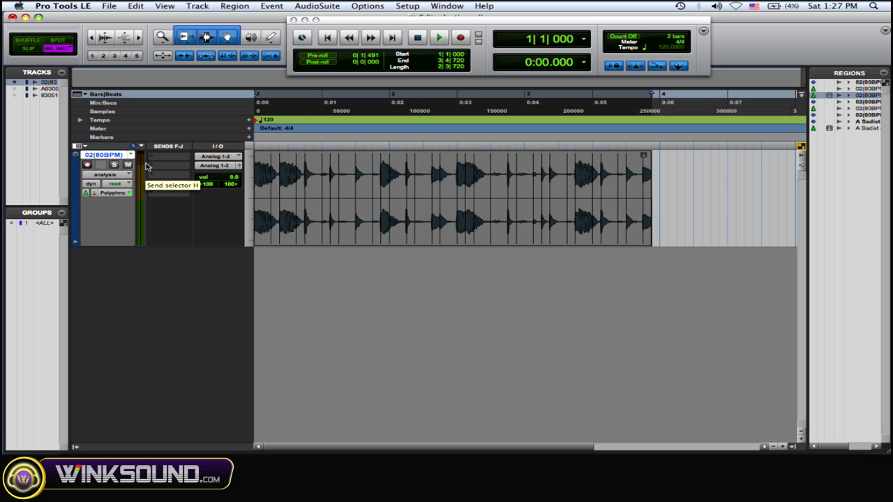
Switch the drum track to Warp view and remove an unwanted warp marker
{"action": "left_click", "coordinate": [120, 175]}
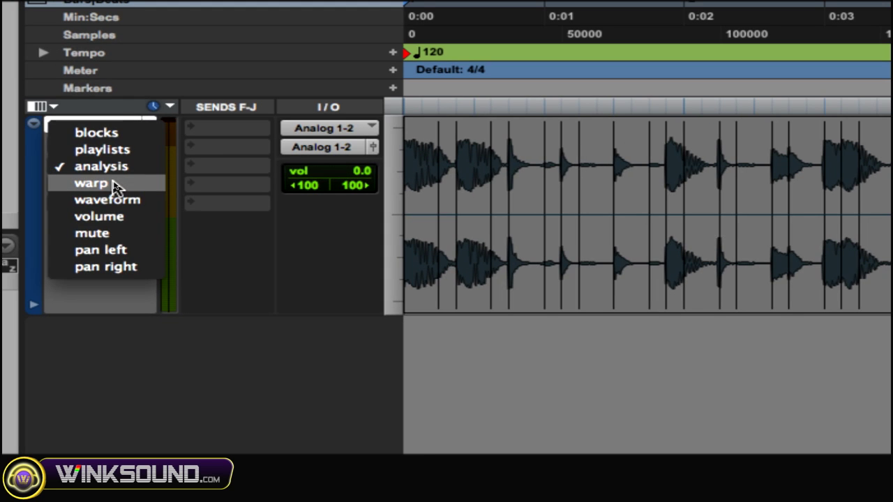
{"action": "left_click", "coordinate": [114, 185]}
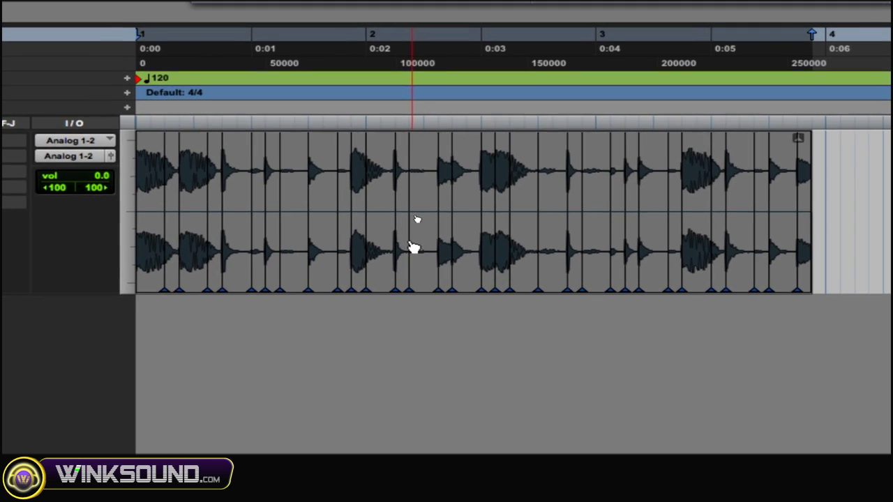
{"action": "mouse_move", "coordinate": [413, 249]}
{"action": "left_mouse_down"}
{"action": "mouse_move", "coordinate": [424, 249]}
{"action": "mouse_move", "coordinate": [412, 246]}
{"action": "left_mouse_up"}
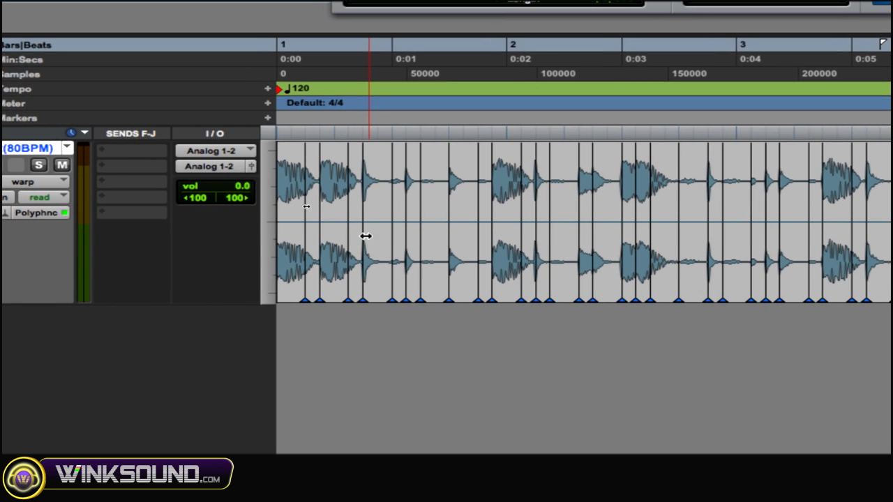
{"action": "right_click", "coordinate": [365, 236]}
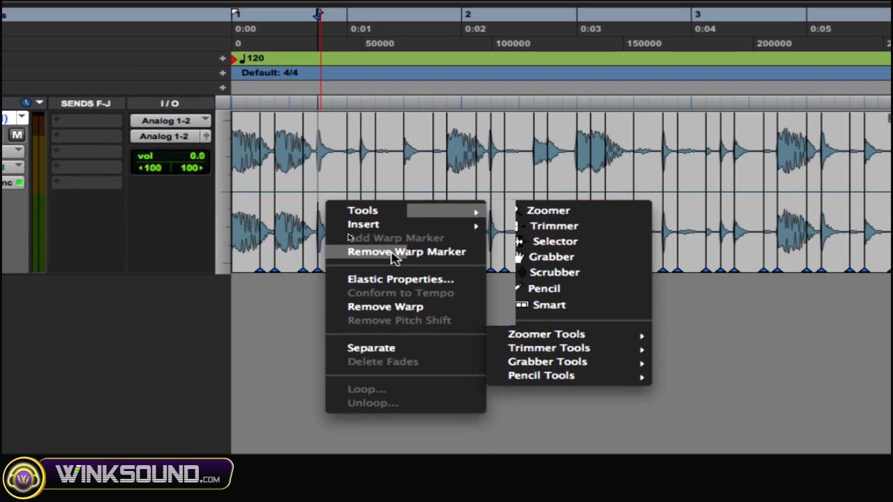
{"action": "left_click", "coordinate": [392, 260]}
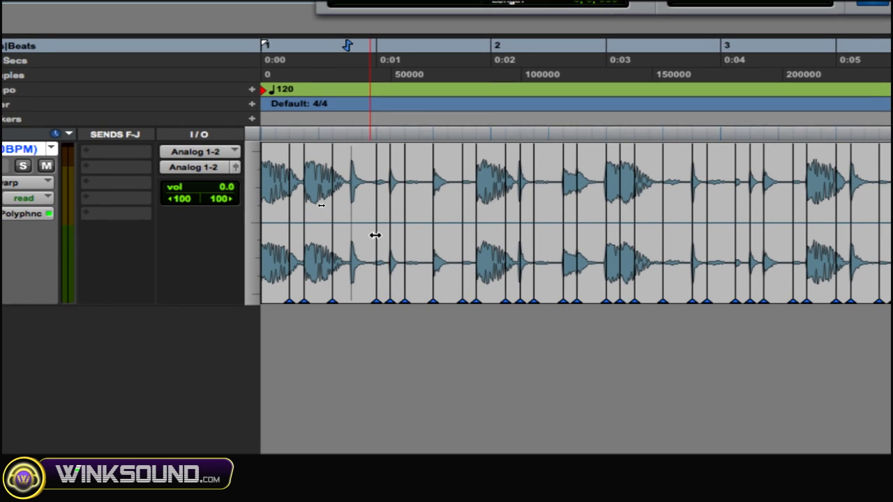
{"action": "right_click", "coordinate": [375, 235]}
{"action": "left_click", "coordinate": [416, 281]}
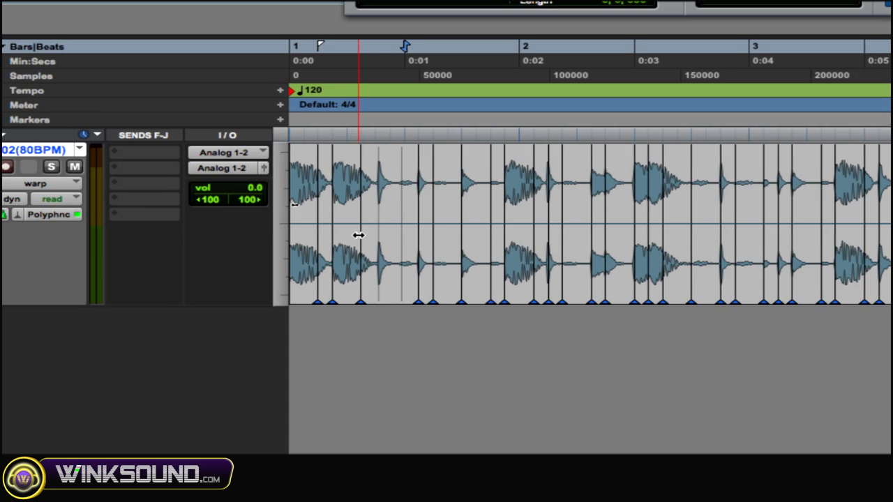
Stretch the bar 1 audio by dragging a warp marker later, removing an extra marker
{"action": "left_click_drag", "start_coordinate": [343, 237], "coordinate": [384, 213]}
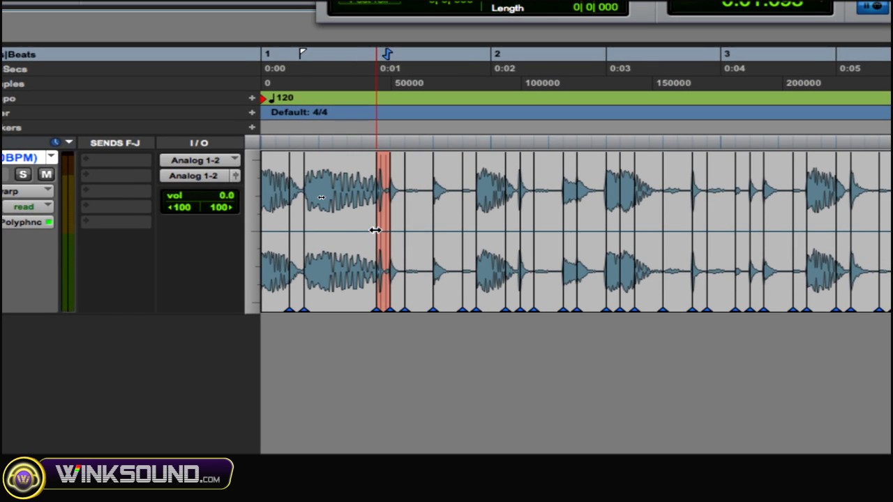
{"action": "left_click_drag", "start_coordinate": [379, 230], "coordinate": [282, 231]}
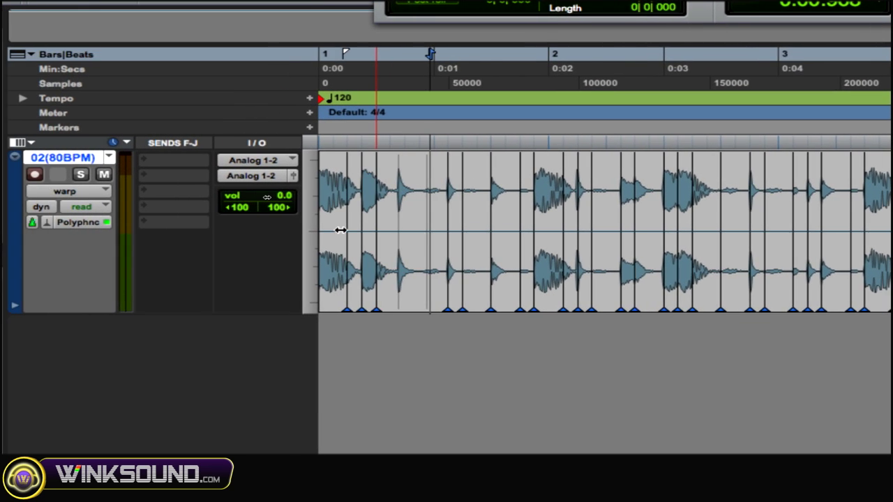
{"action": "left_click_drag", "start_coordinate": [340, 230], "coordinate": [458, 204]}
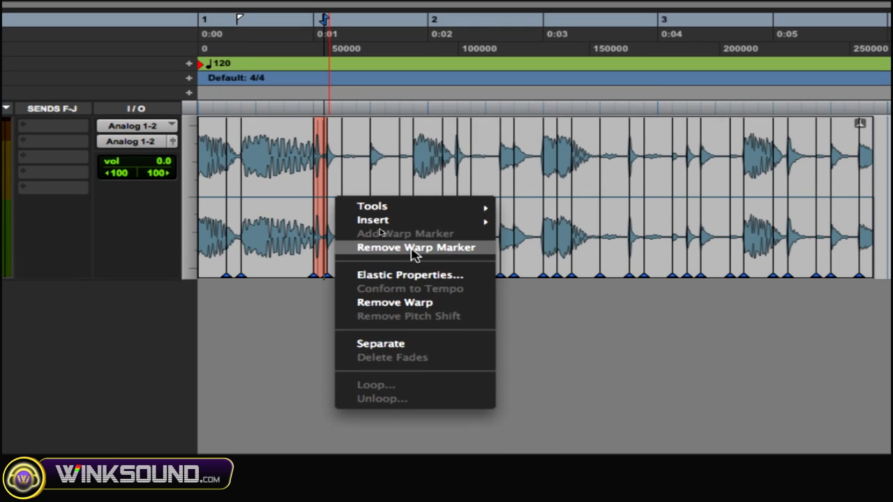
{"action": "left_click", "coordinate": [461, 279]}
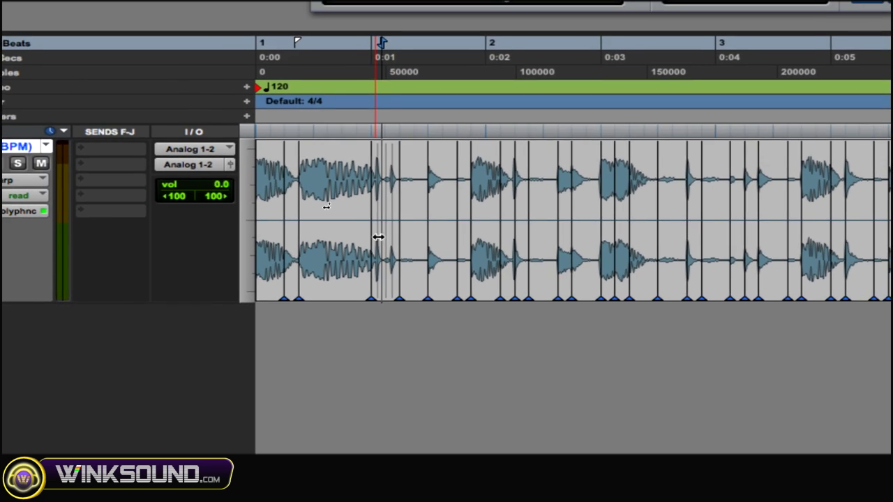
{"action": "mouse_move", "coordinate": [401, 237]}
{"action": "left_mouse_down"}
{"action": "mouse_move", "coordinate": [415, 237]}
{"action": "mouse_move", "coordinate": [406, 240]}
{"action": "left_mouse_up"}
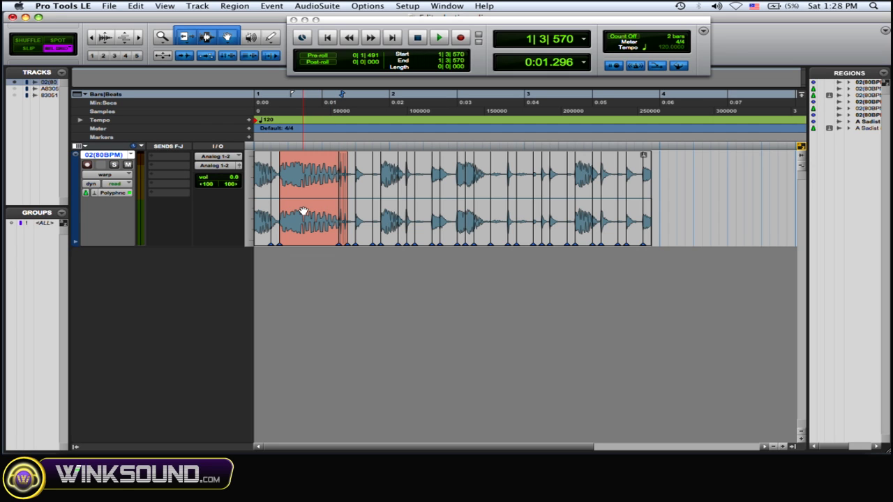
Play the warped loop from the session start and bring up the Polyphonic settings
{"action": "key", "text": "Return"}
{"action": "key", "text": "space"}
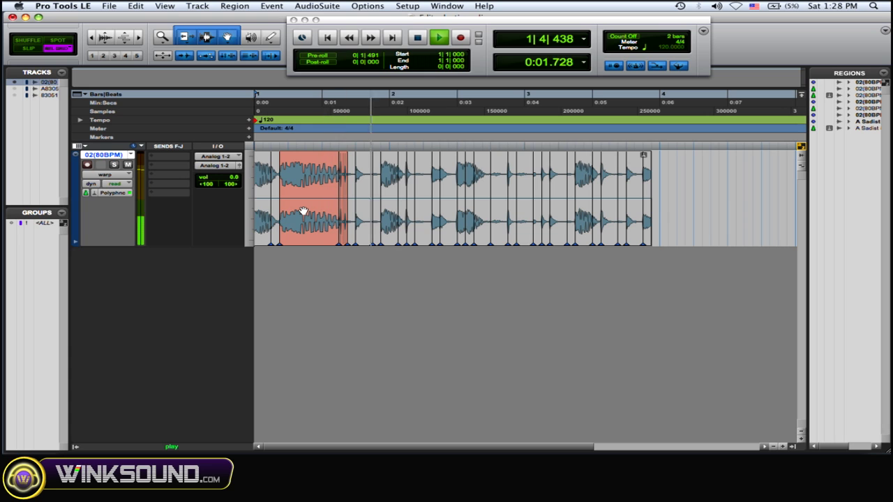
{"action": "key", "text": "space"}
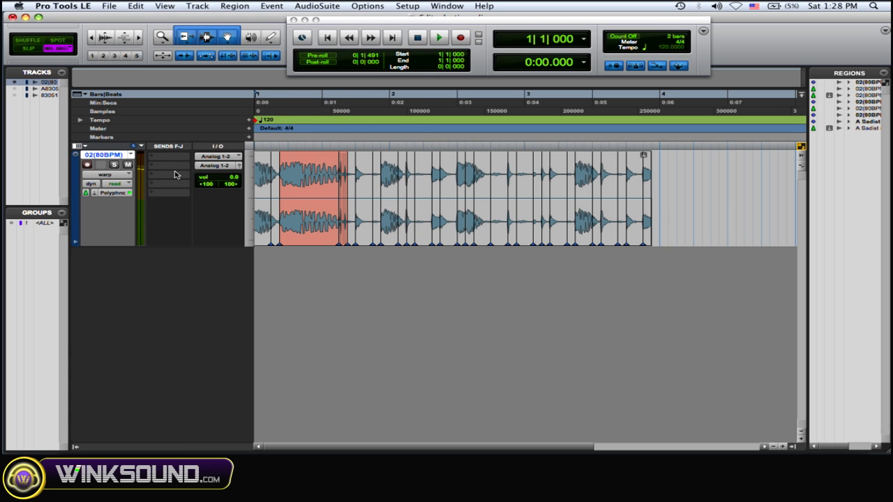
{"action": "left_click", "coordinate": [115, 193]}
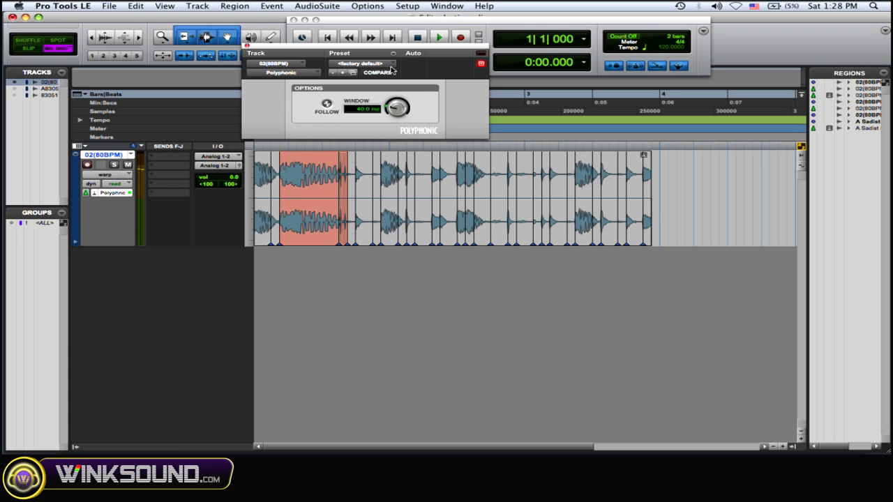
Audition the loop with the Polyphonic Window at 158.8 ms, then set it to 6.0 ms
{"action": "left_click_drag", "start_coordinate": [393, 56], "coordinate": [390, 52]}
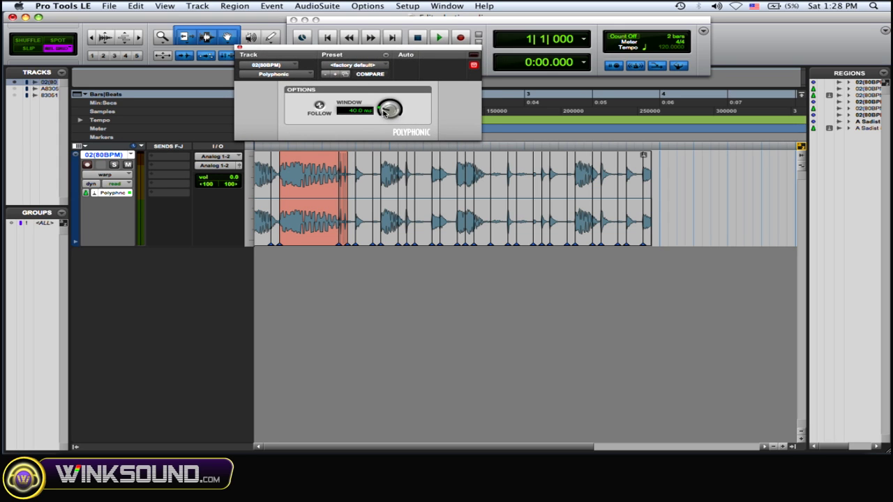
{"action": "left_click_drag", "start_coordinate": [388, 115], "coordinate": [396, 92]}
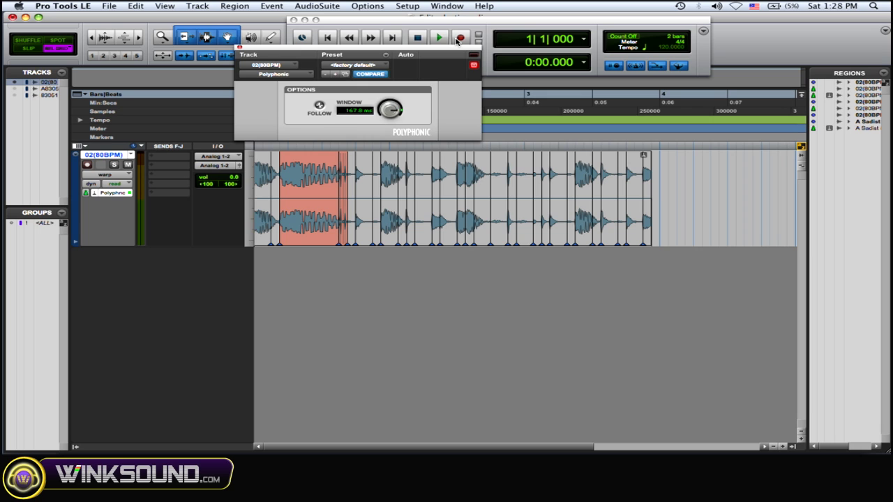
{"action": "key", "text": "space"}
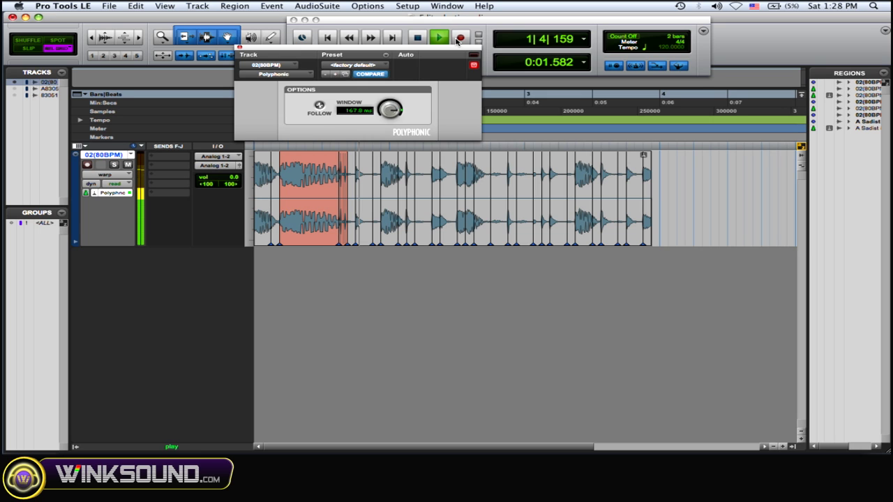
{"action": "key", "text": "space"}
{"action": "left_click_drag", "start_coordinate": [394, 106], "coordinate": [371, 145]}
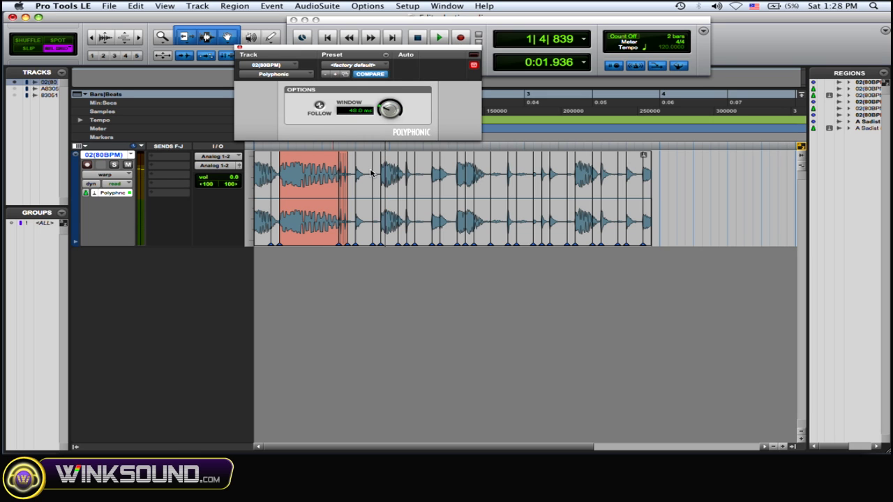
Switch the track to Rhythmic mode, lower Decay Rate to 45%, and audition it
{"action": "left_click", "coordinate": [105, 199]}
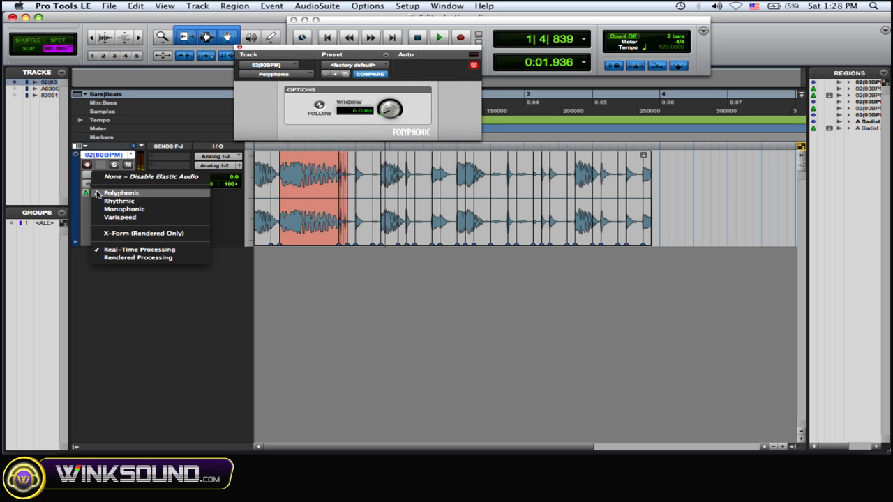
{"action": "left_click", "coordinate": [112, 204]}
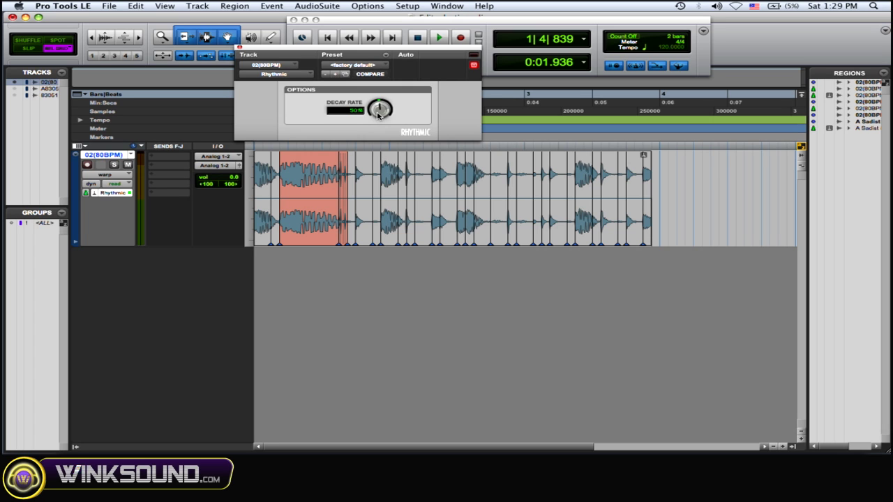
{"action": "left_click_drag", "start_coordinate": [378, 115], "coordinate": [369, 91]}
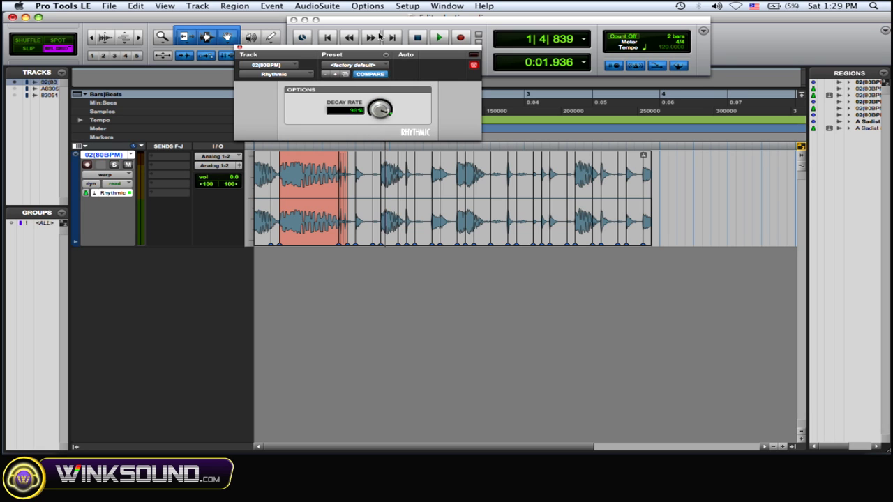
{"action": "key", "text": "space"}
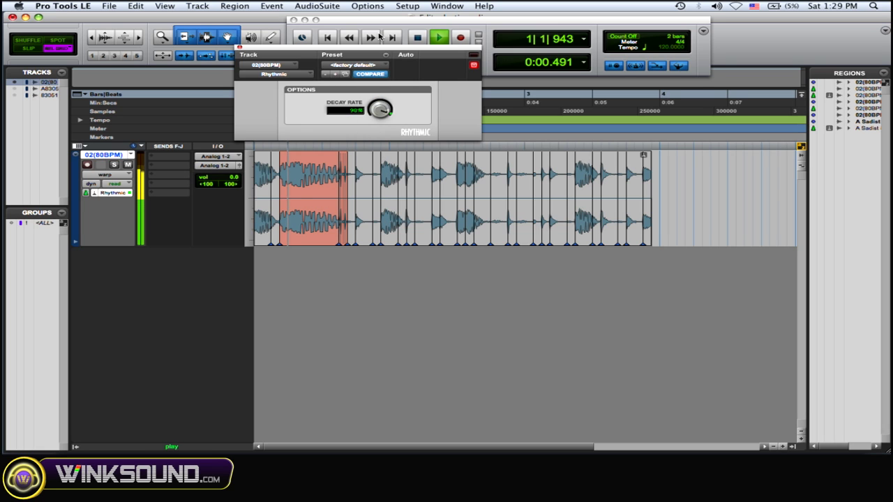
{"action": "key", "text": "space"}
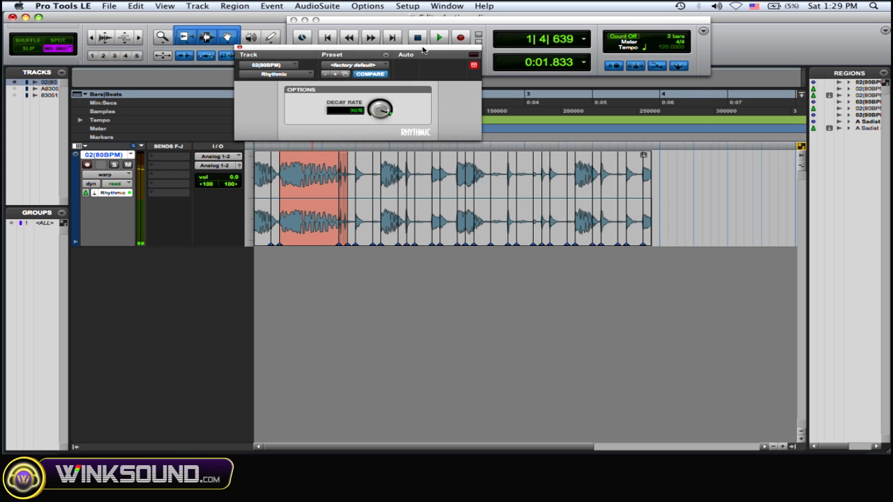
Set the Rhythmic Decay Rate to 92%, play the loop, and close the settings window
{"action": "left_click_drag", "start_coordinate": [379, 107], "coordinate": [374, 120]}
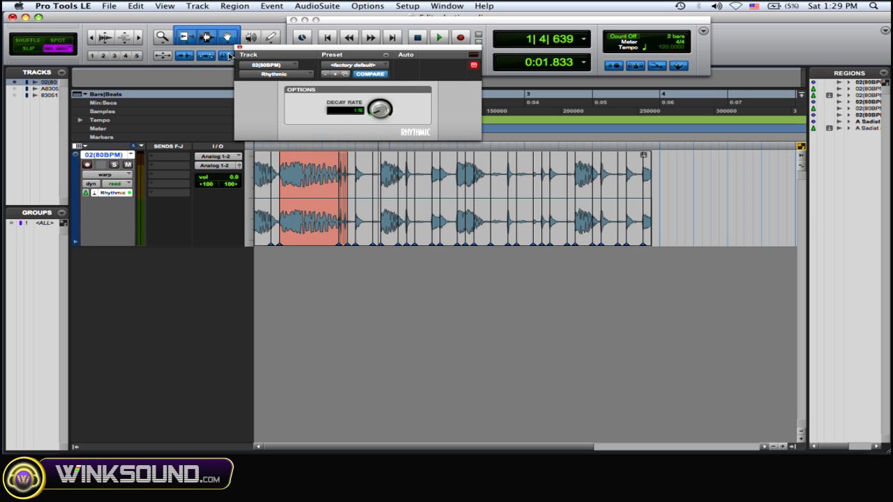
{"action": "key", "text": "space"}
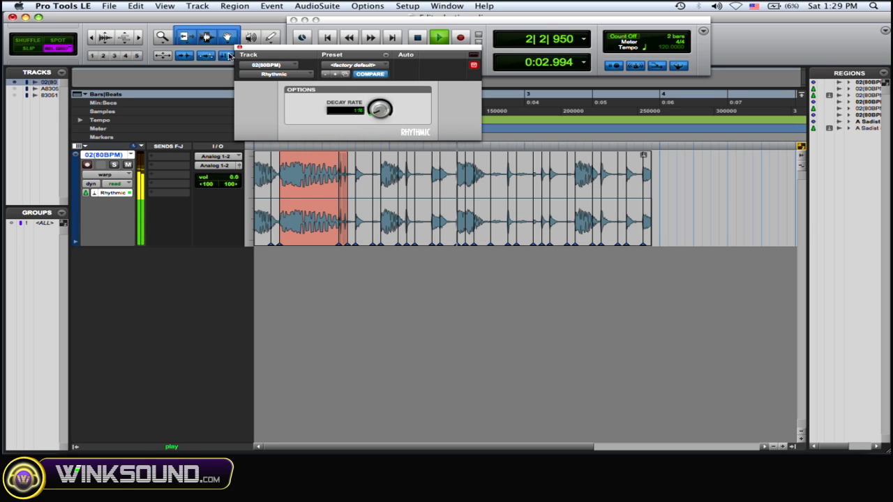
{"action": "key", "text": "space"}
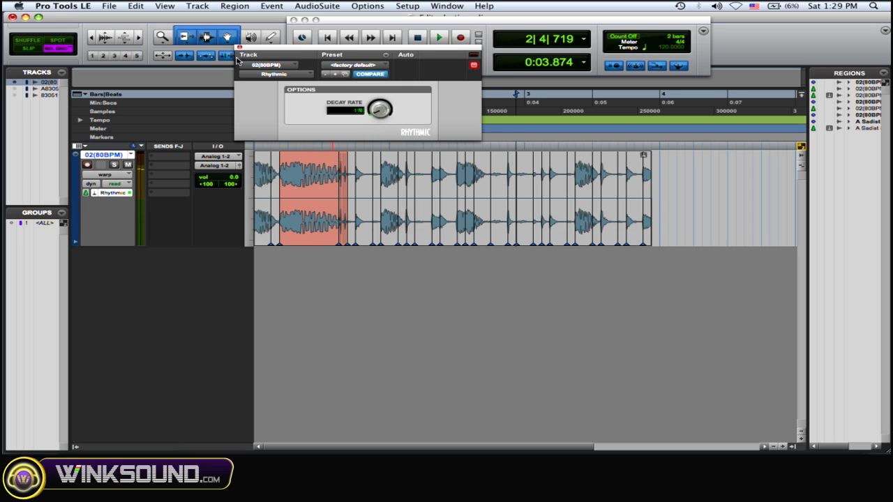
{"action": "left_click", "coordinate": [237, 48]}
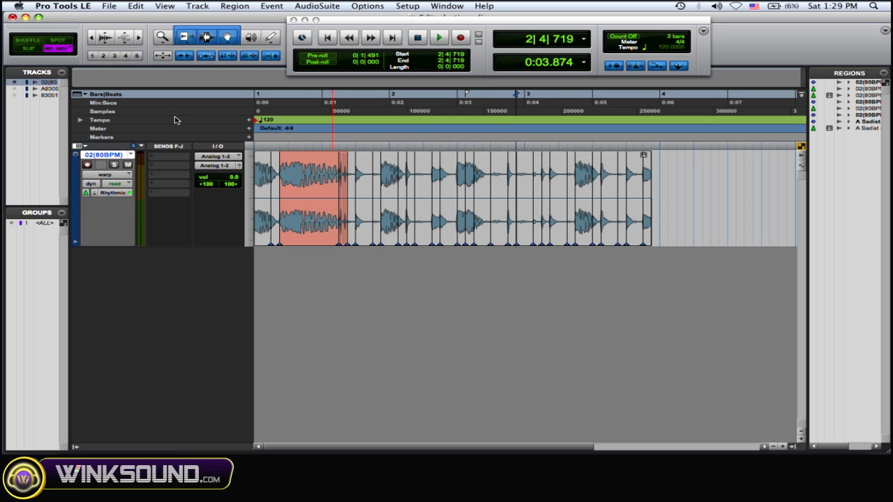
Switch the drum track to Monophonic mode and play the loop from the start with its settings shown
{"action": "left_click", "coordinate": [95, 195]}
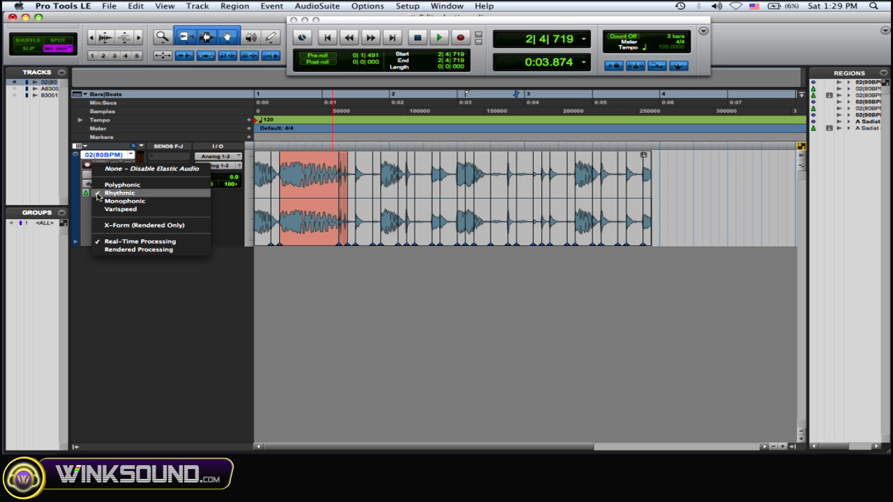
{"action": "left_click", "coordinate": [124, 202]}
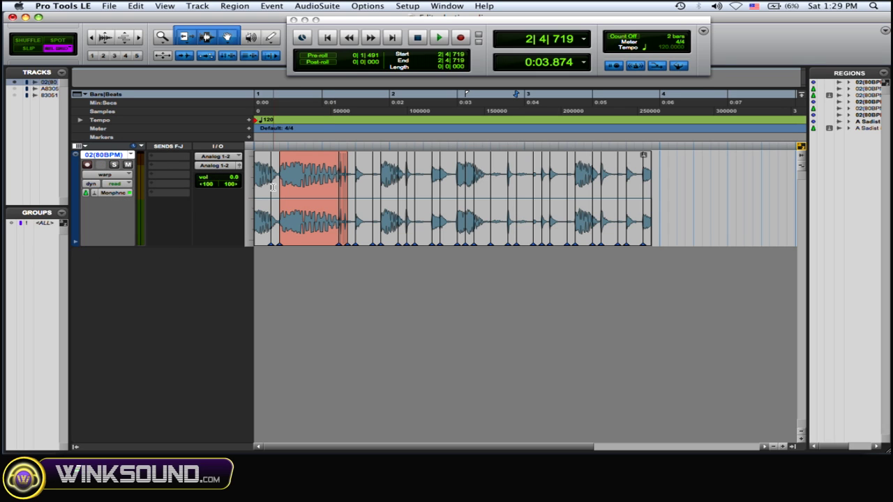
{"action": "double_click", "coordinate": [119, 194]}
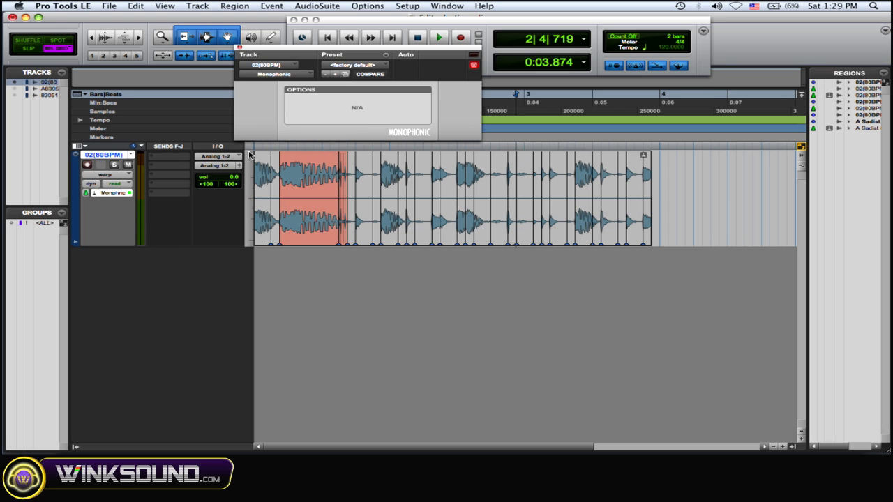
{"action": "key", "text": "Return"}
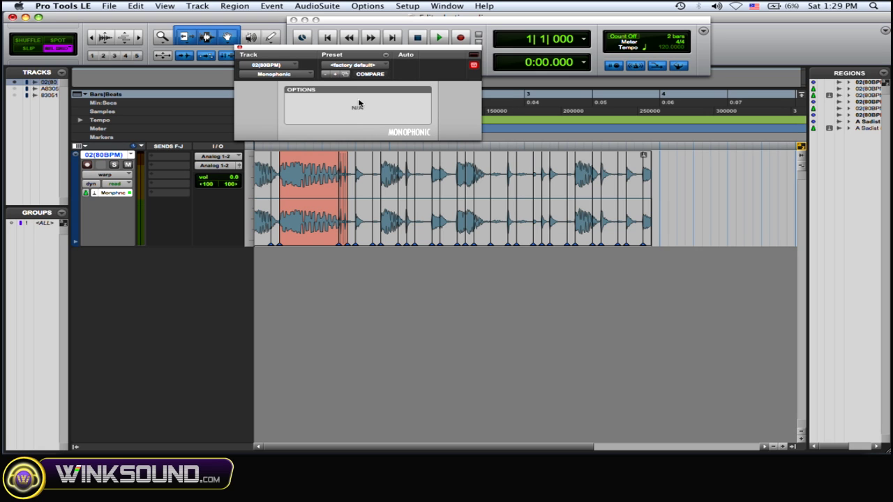
{"action": "key", "text": "space"}
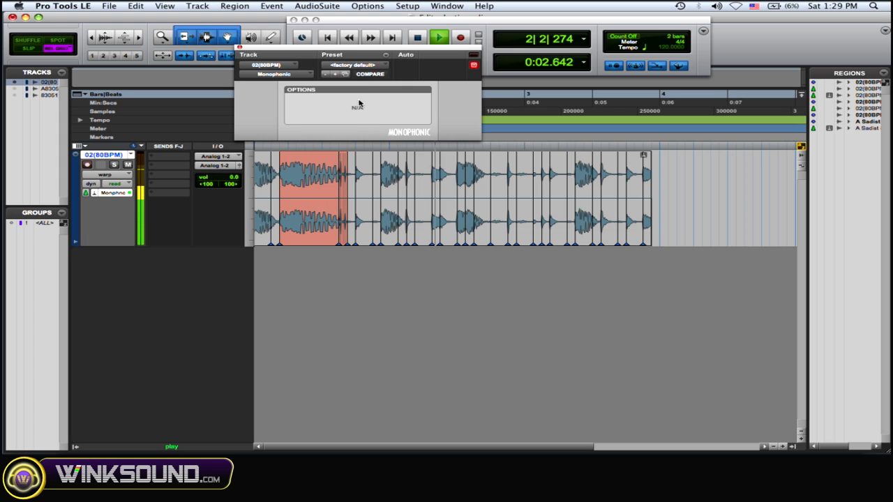
{"action": "key", "text": "space"}
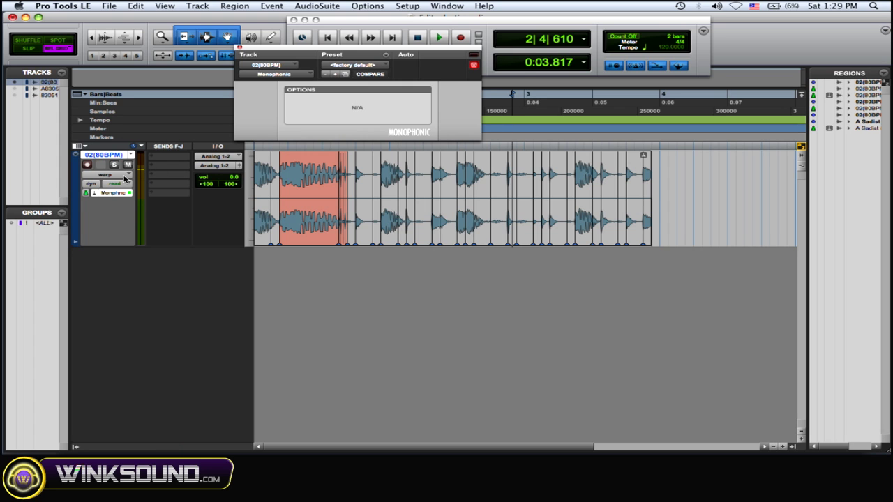
{"action": "left_click", "coordinate": [108, 193]}
Switch the drum track to Varispeed mode and play the loop from the start with its settings shown
{"action": "left_click", "coordinate": [105, 193]}
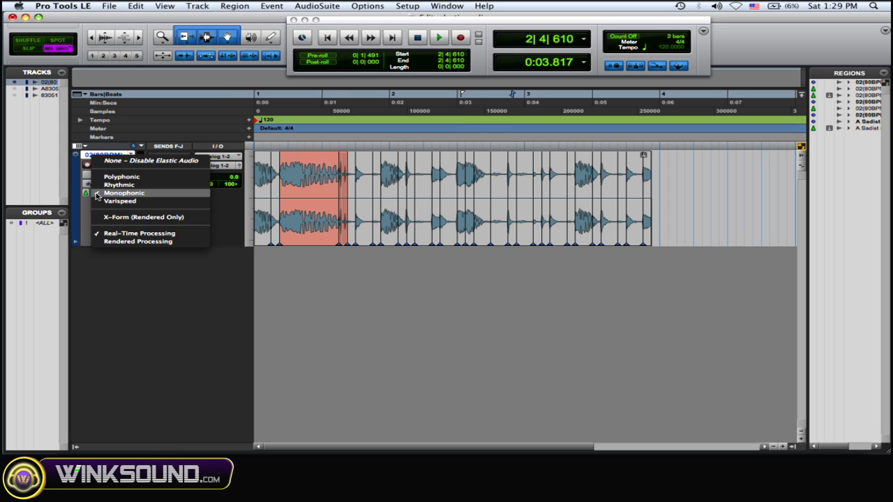
{"action": "left_click", "coordinate": [119, 201]}
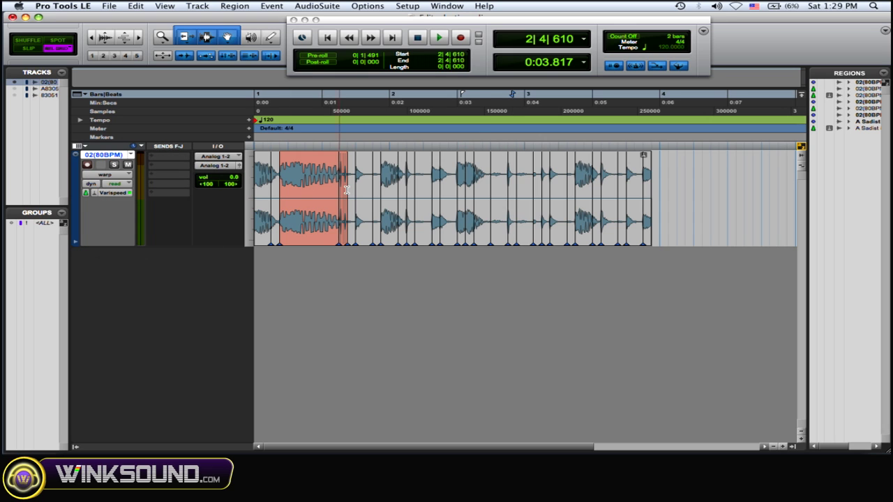
{"action": "left_click", "coordinate": [115, 195]}
{"action": "key", "text": "Return"}
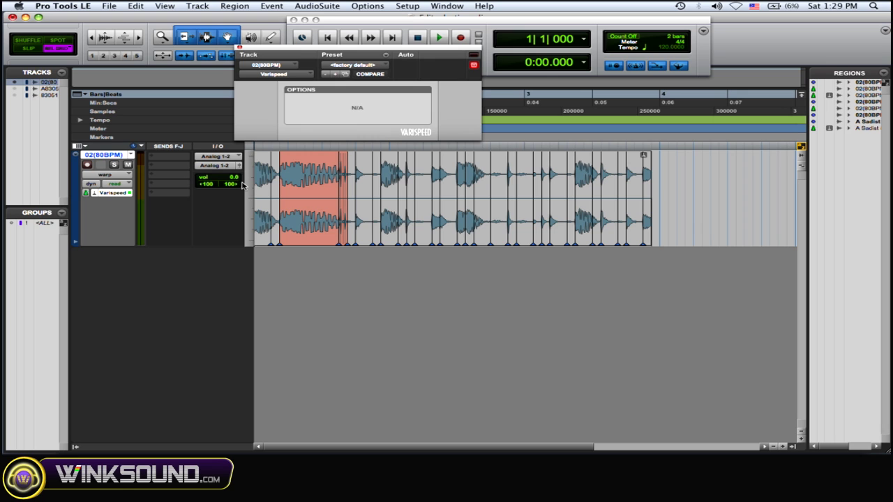
{"action": "key", "text": "space"}
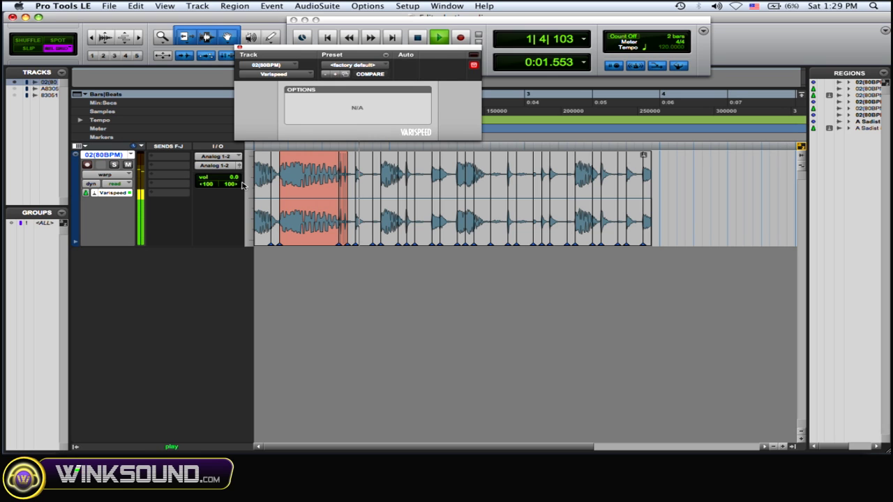
{"action": "key", "text": "space"}
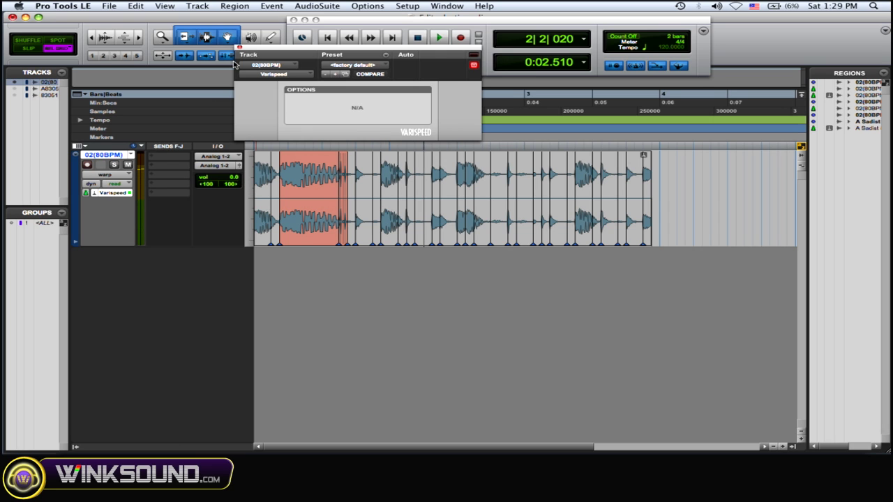
{"action": "left_click", "coordinate": [240, 47]}
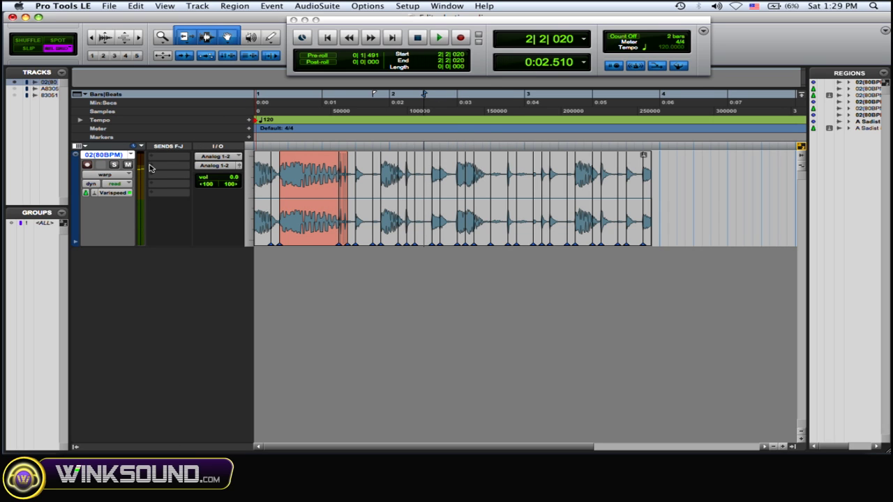
Switch the track's Varispeed Elastic Audio to Rendered Processing, then choose to disable Elastic Audio
{"action": "left_click", "coordinate": [95, 193]}
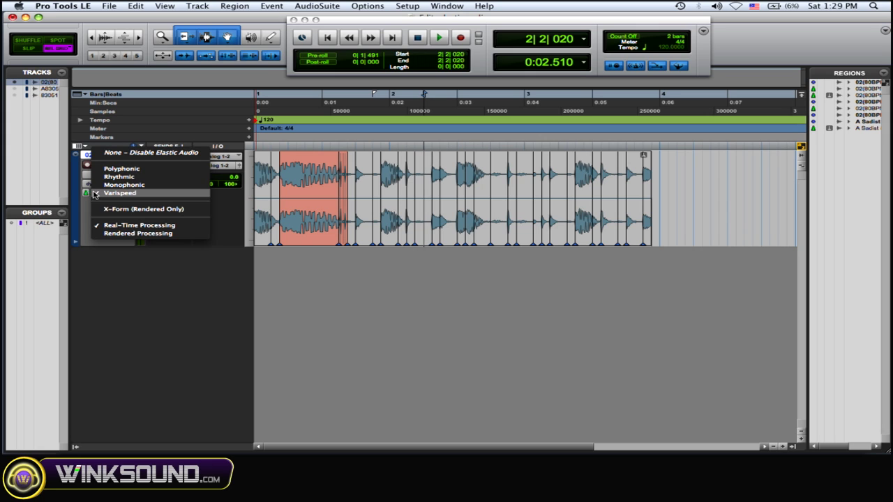
{"action": "left_click", "coordinate": [123, 235]}
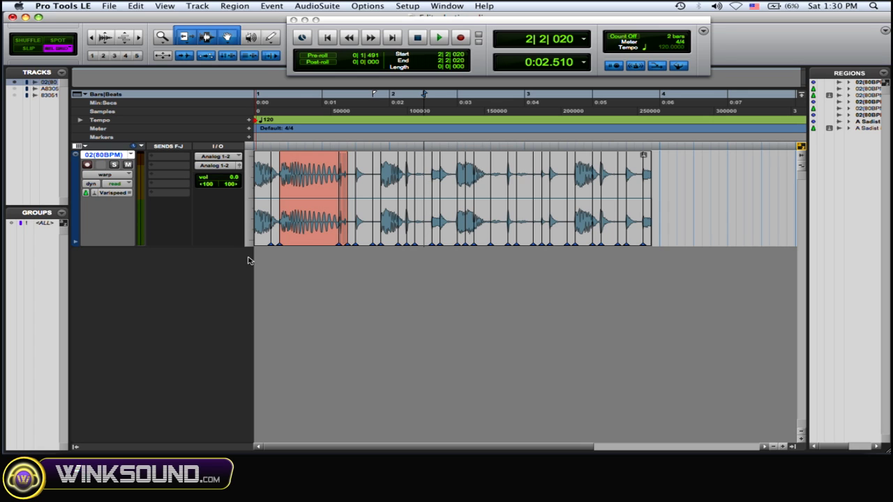
{"action": "left_click", "coordinate": [94, 196]}
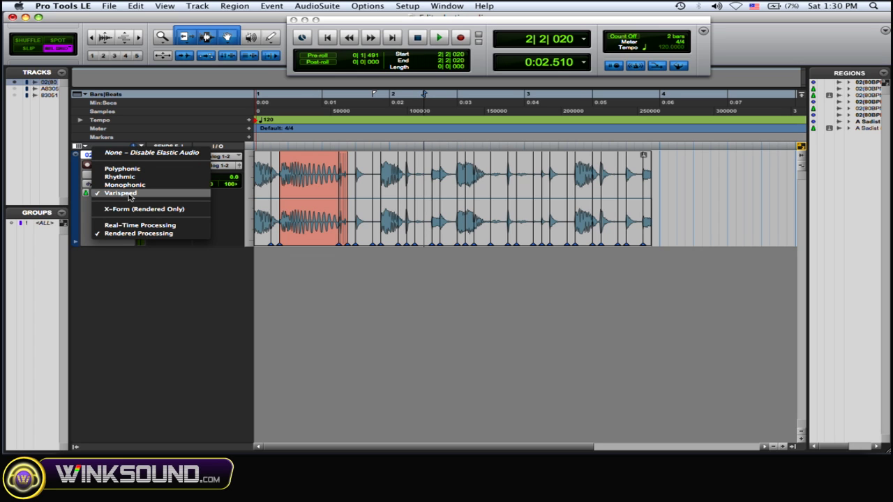
{"action": "left_click", "coordinate": [133, 154]}
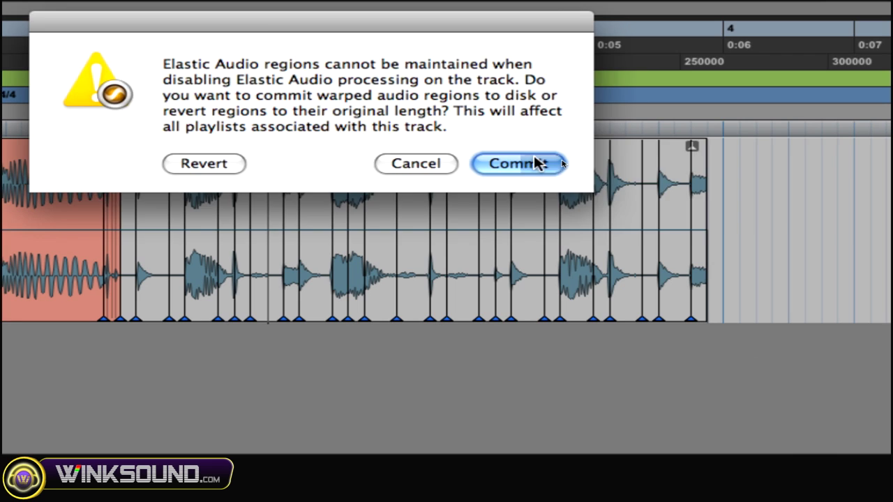
Commit the warped loop to disk as the new region 02(80BPM)-Vari-01
{"action": "left_click", "coordinate": [539, 160]}
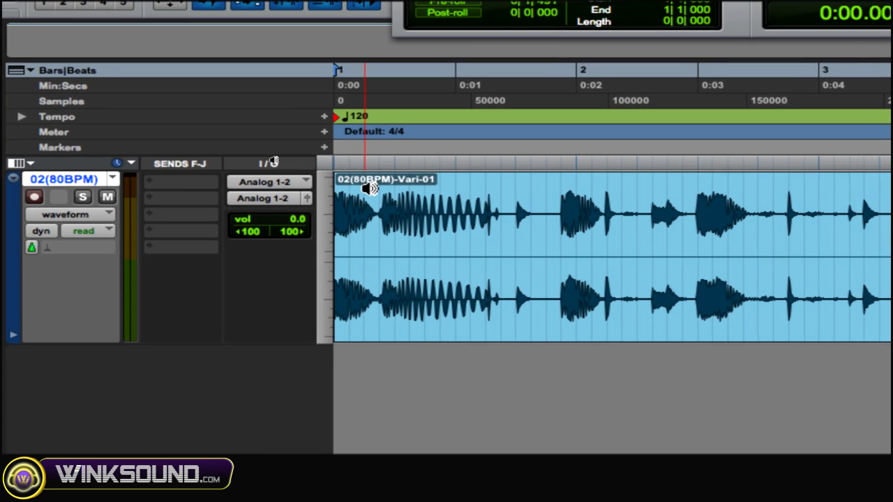
{"action": "left_click_drag", "start_coordinate": [370, 189], "coordinate": [428, 192]}
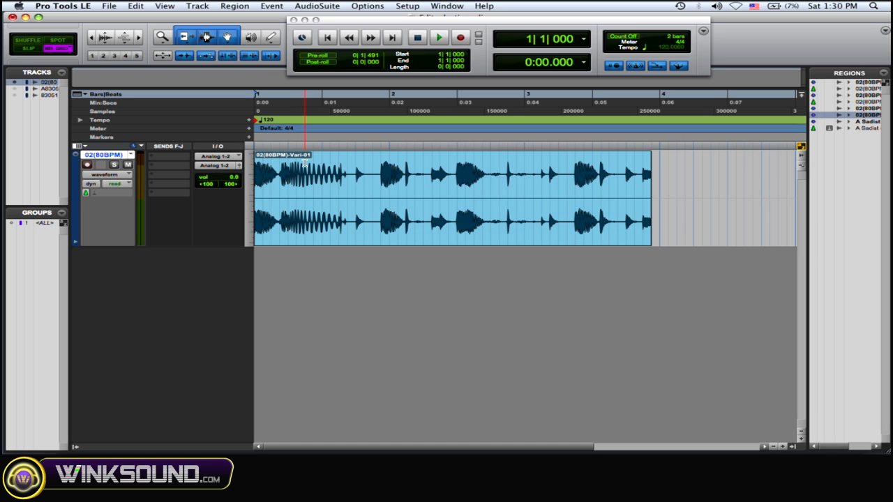